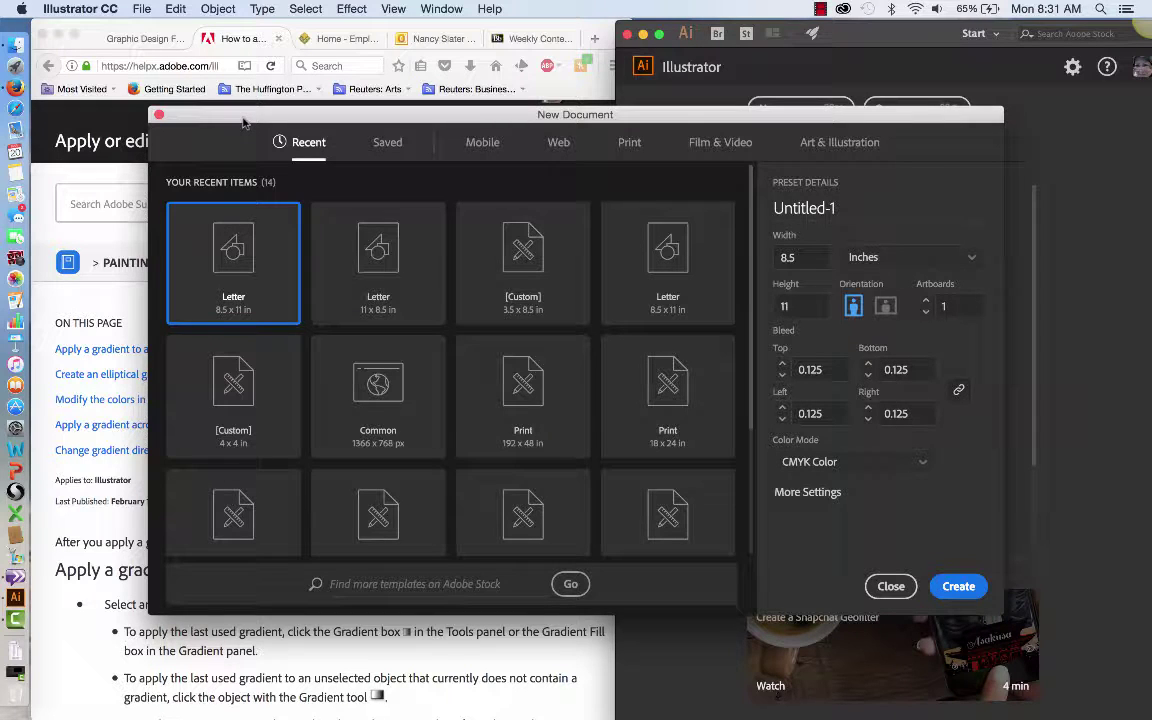
Close every browser tab except the Adobe help page on applying or editing a gradient.
drag(243, 122, 472, 140)
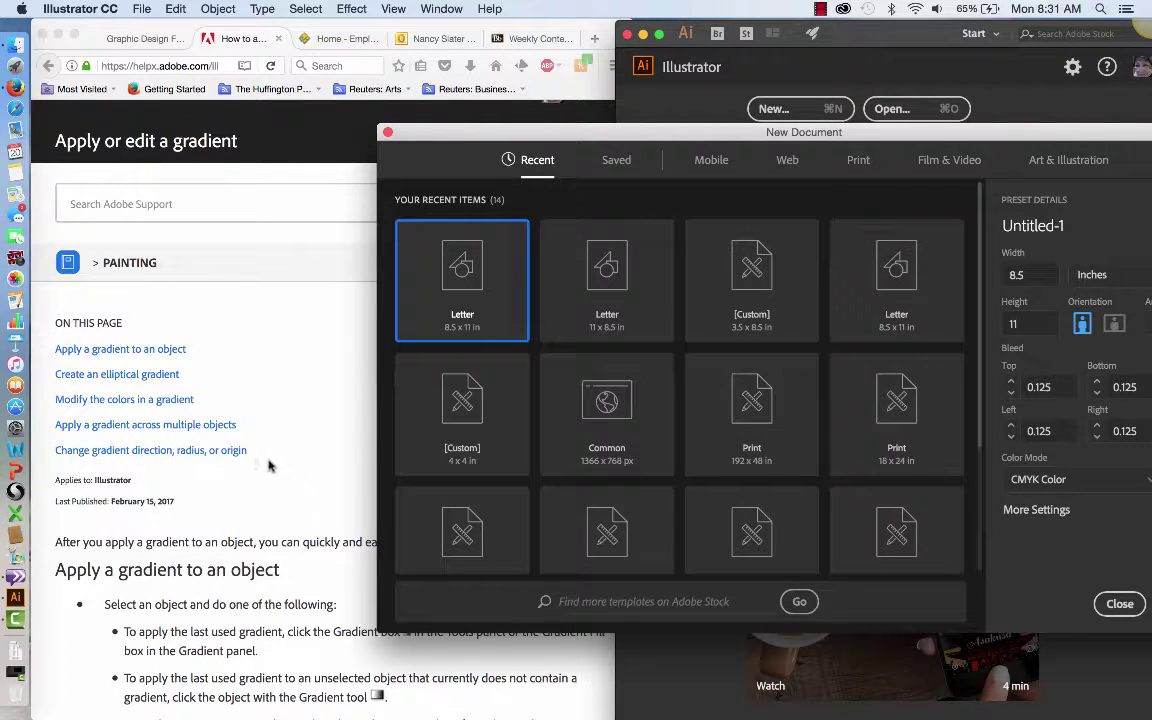
scroll(244, 420, down, 5)
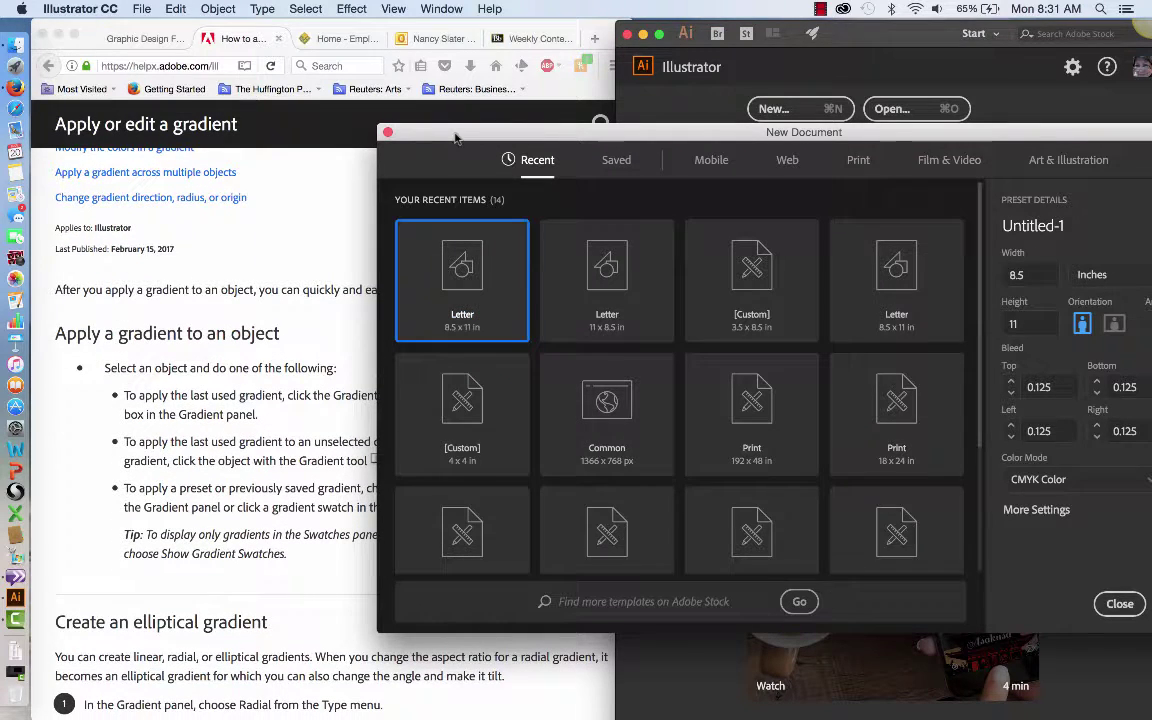
click(184, 40)
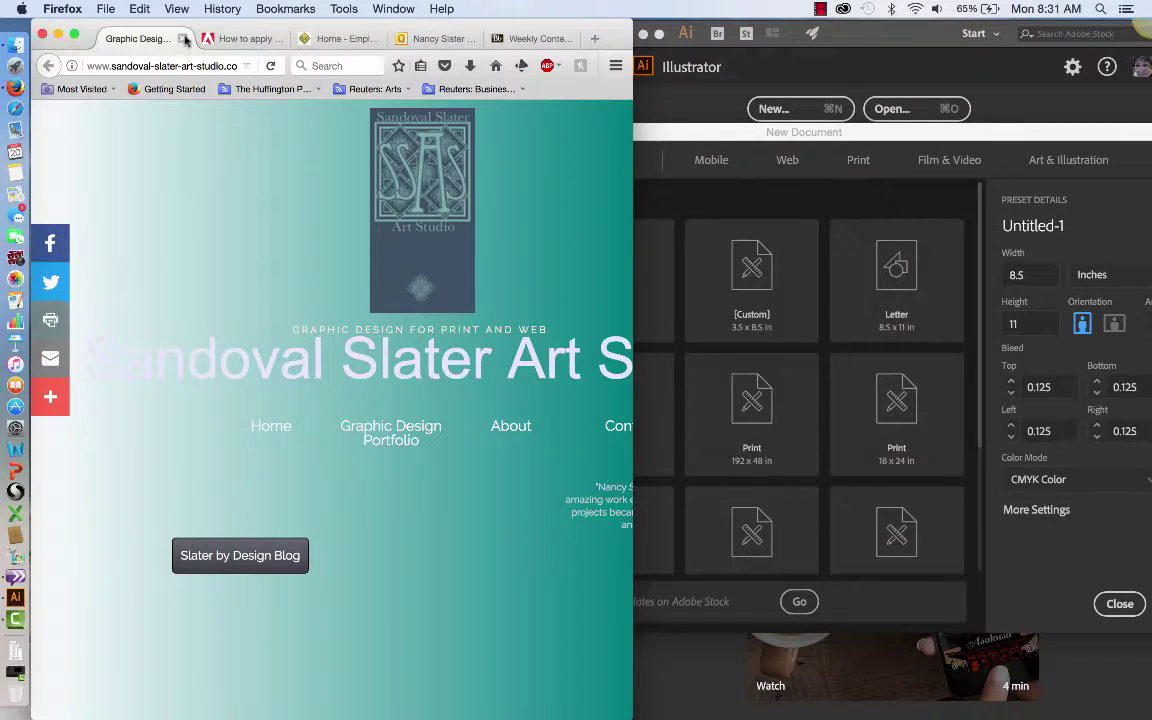
click(184, 40)
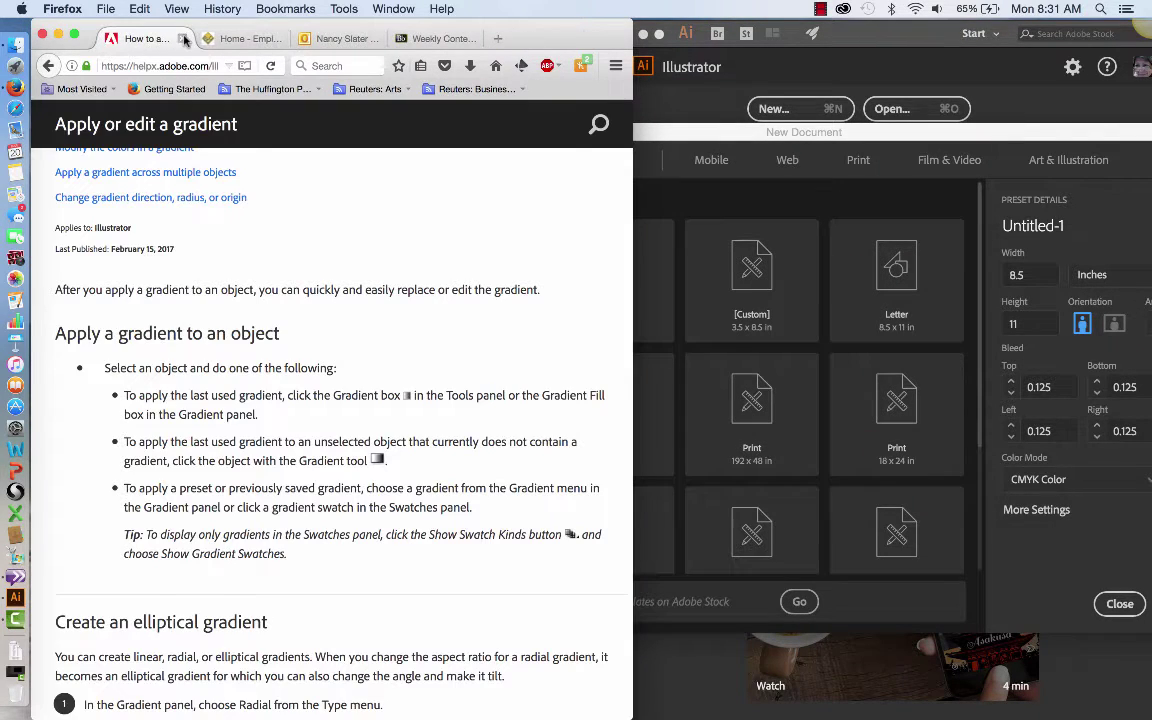
click(265, 38)
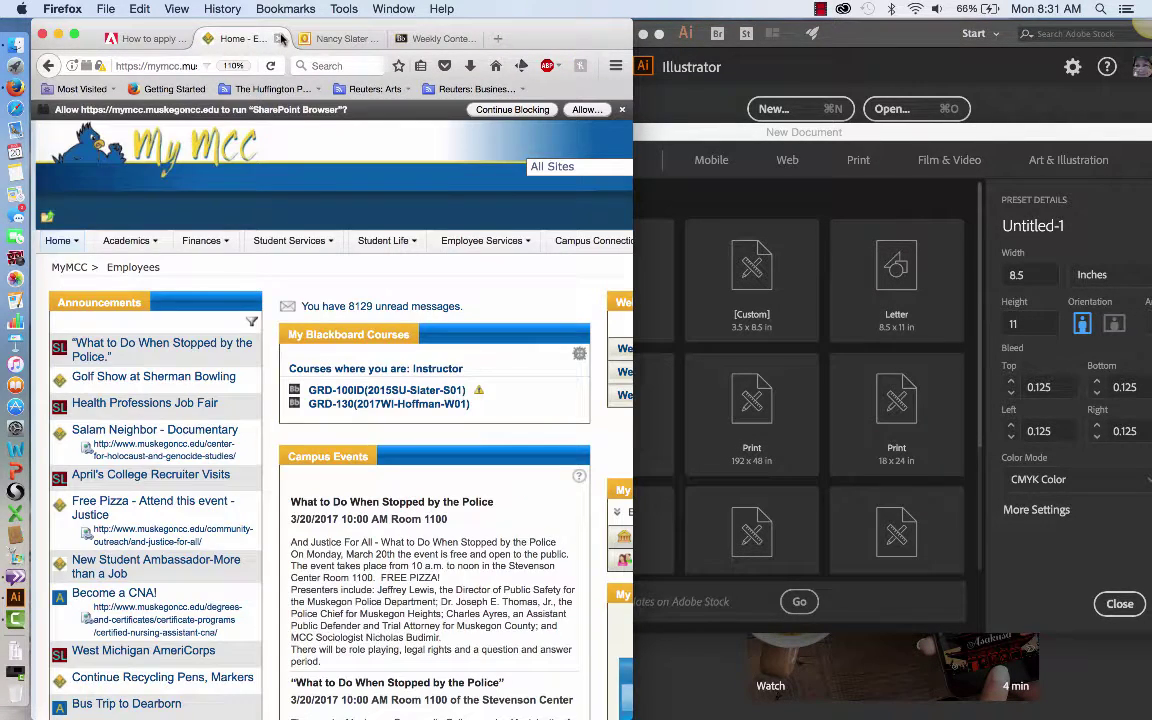
click(278, 38)
click(280, 38)
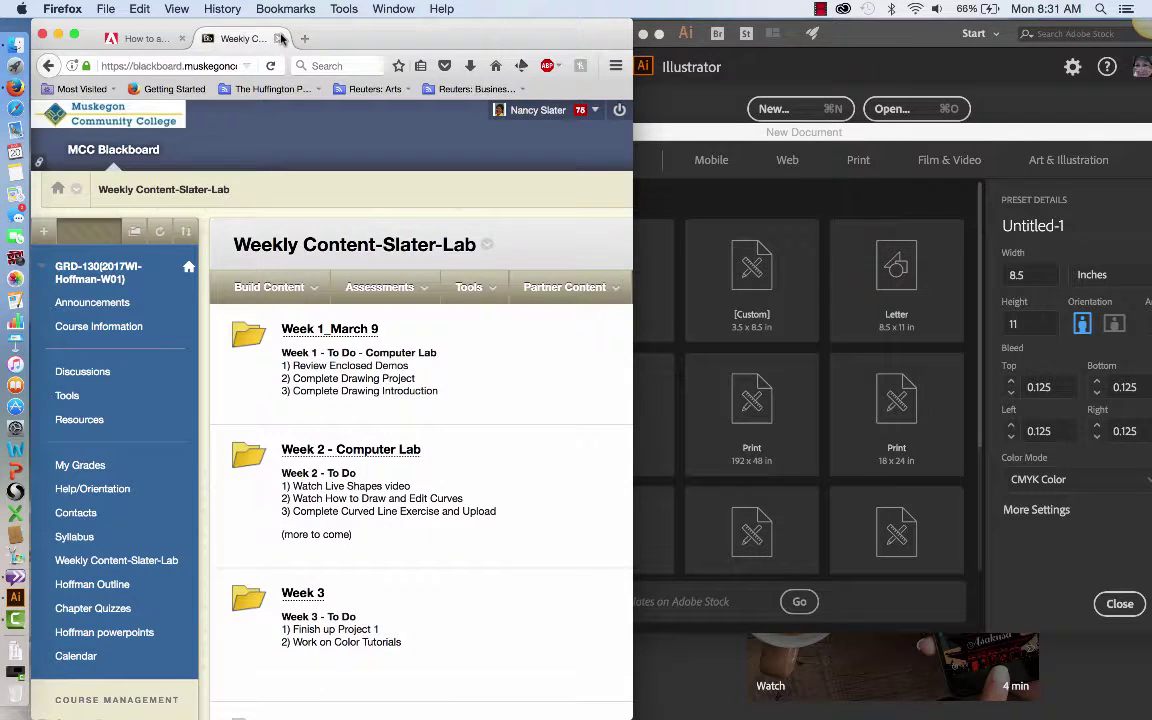
click(280, 38)
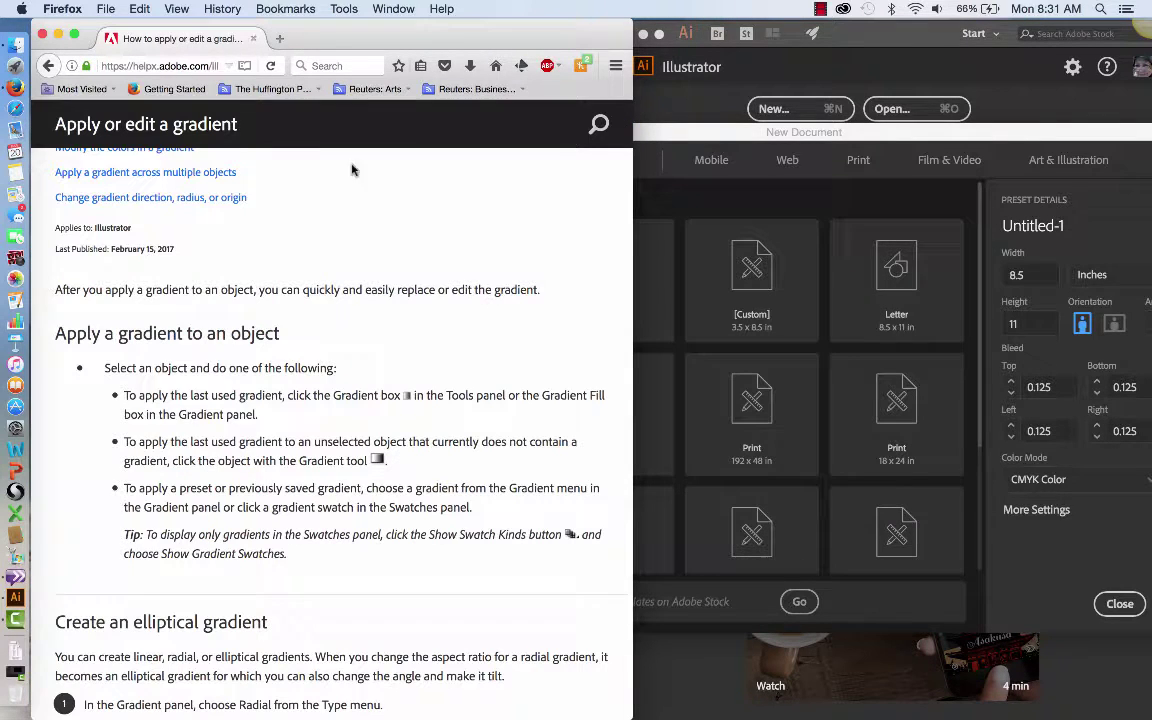
Create a new portrait Letter document, 8.5 x 11 in, with 0.125 in bleed and CMYK color.
click(866, 40)
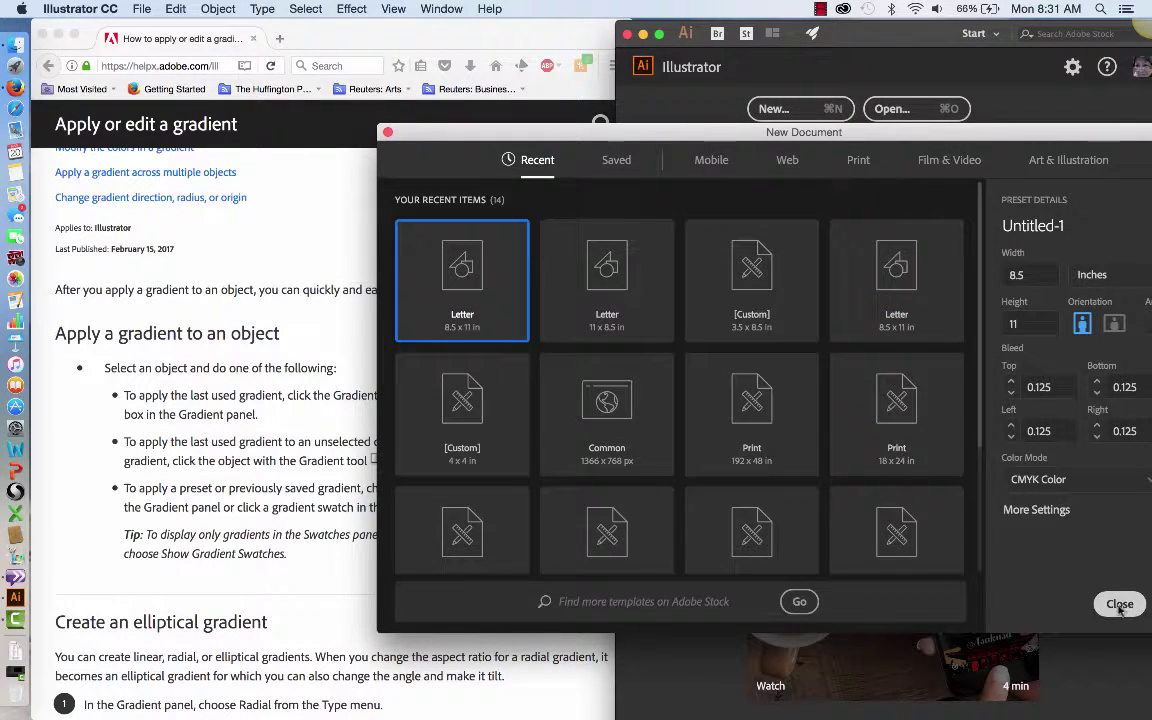
drag(1005, 138, 818, 109)
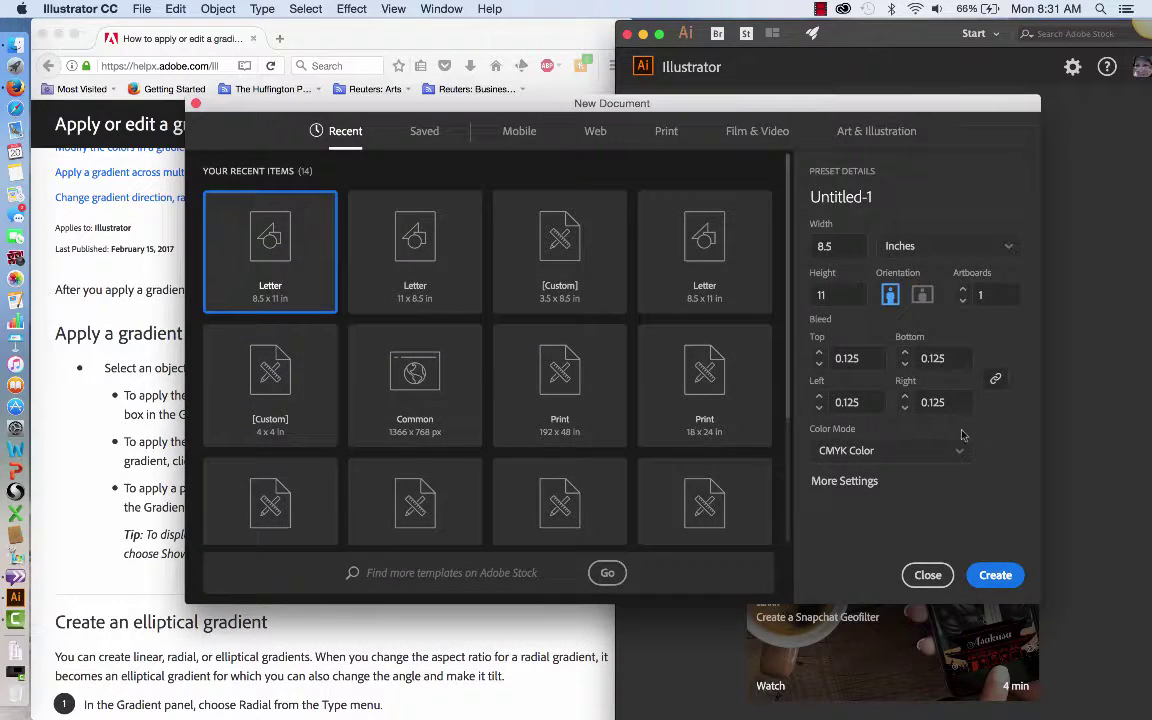
click(1004, 575)
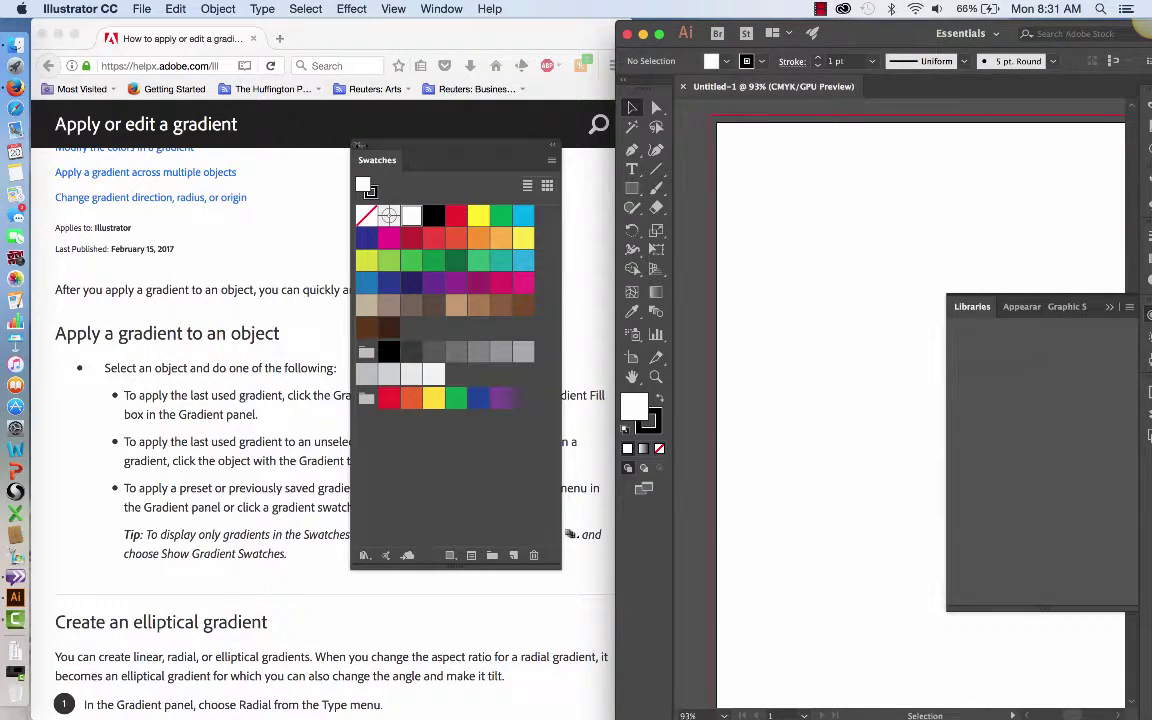
Switch to the Painting workspace and collapse both docked panel columns to icons.
click(995, 34)
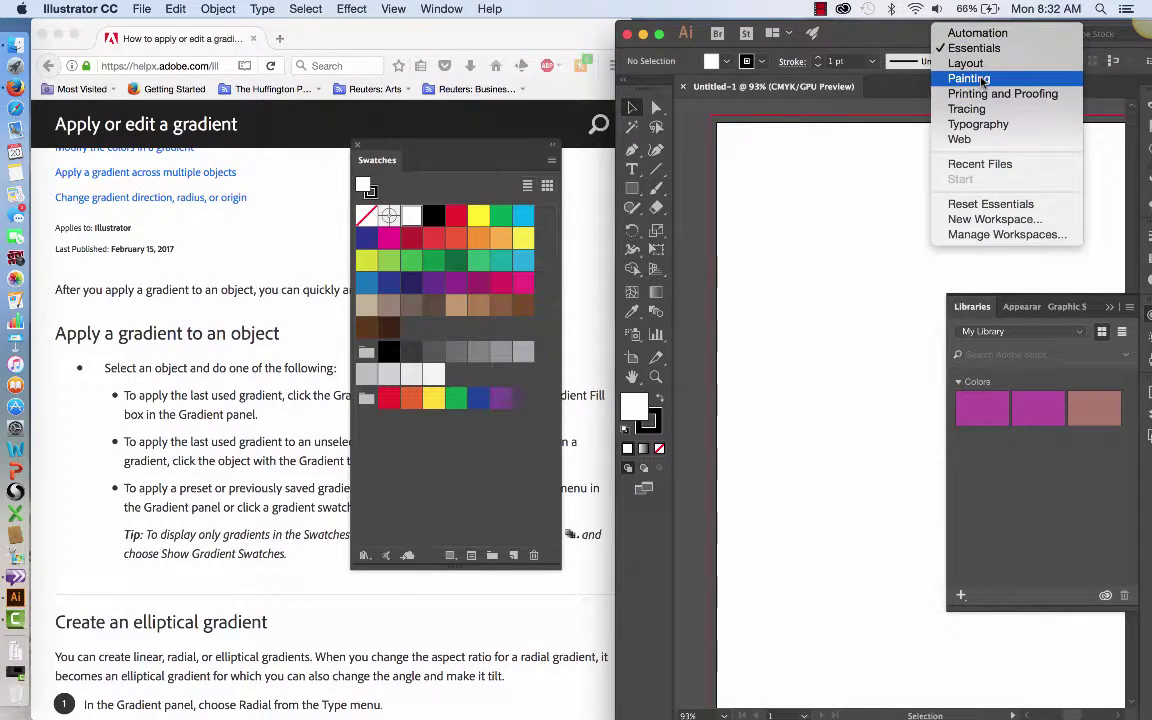
click(983, 80)
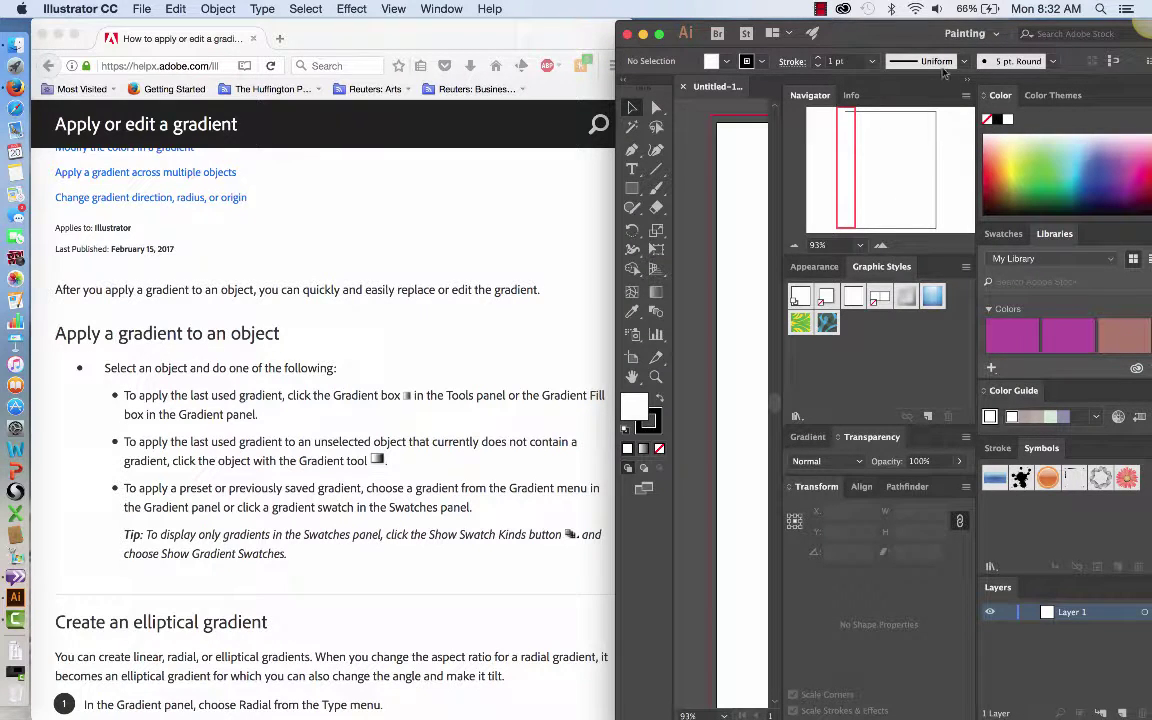
drag(873, 36, 705, 37)
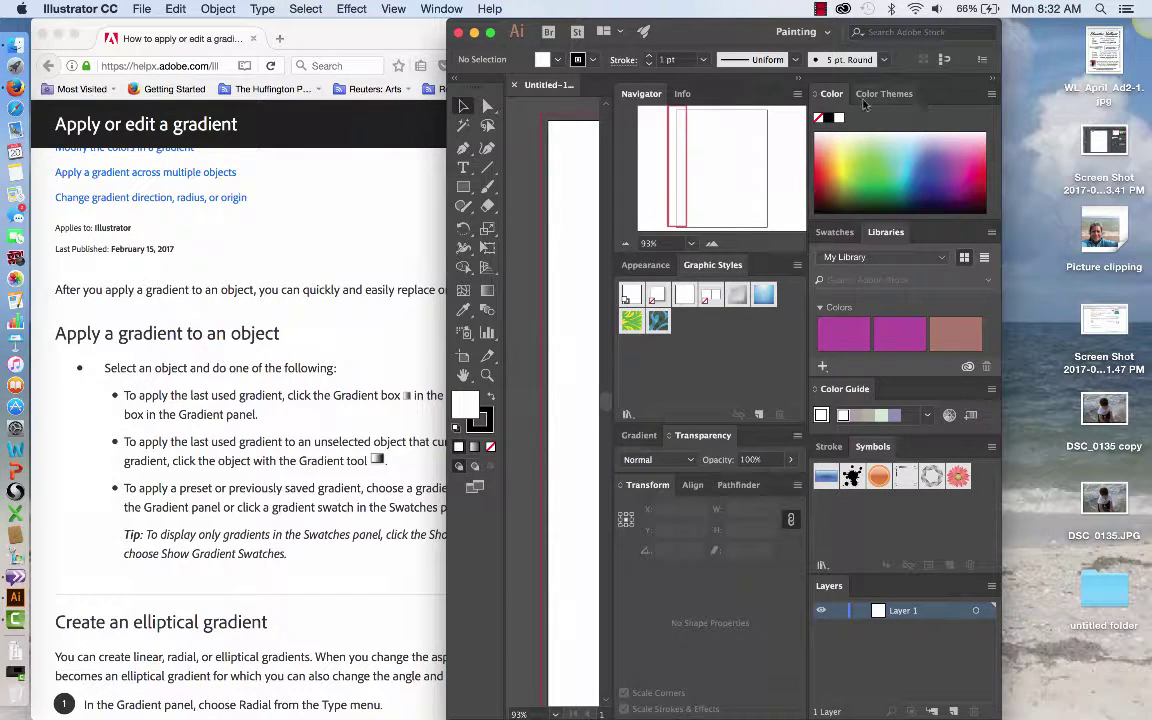
click(991, 86)
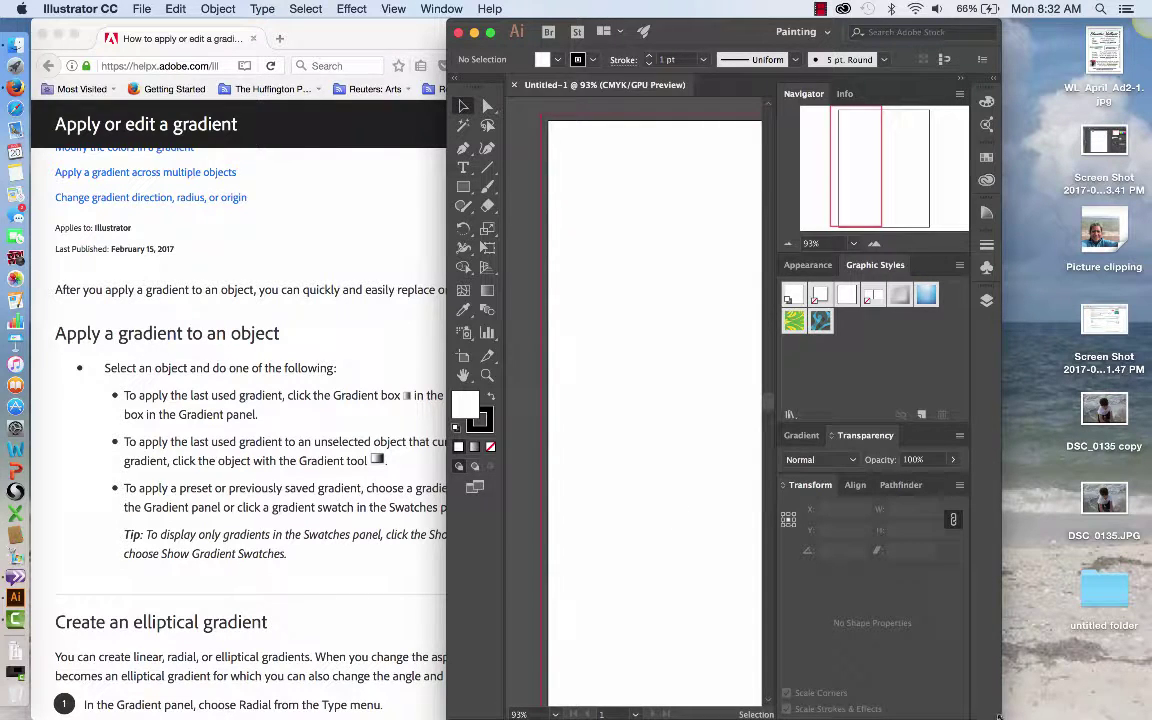
drag(998, 716, 1143, 716)
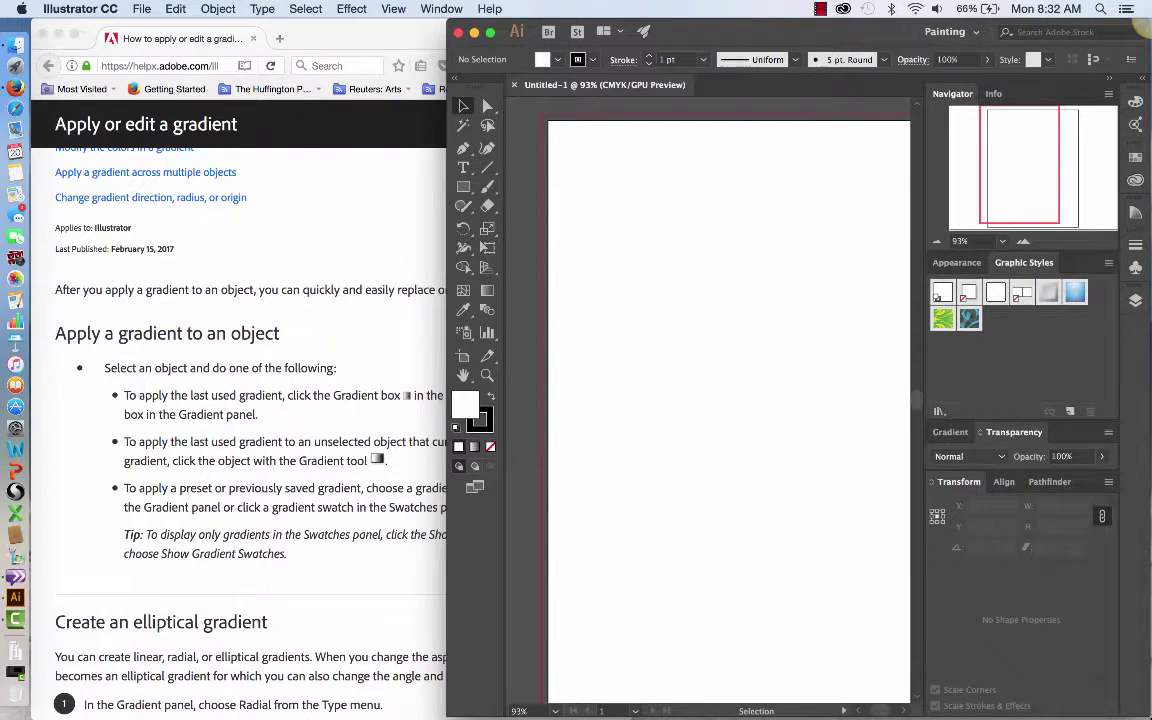
drag(690, 42, 636, 30)
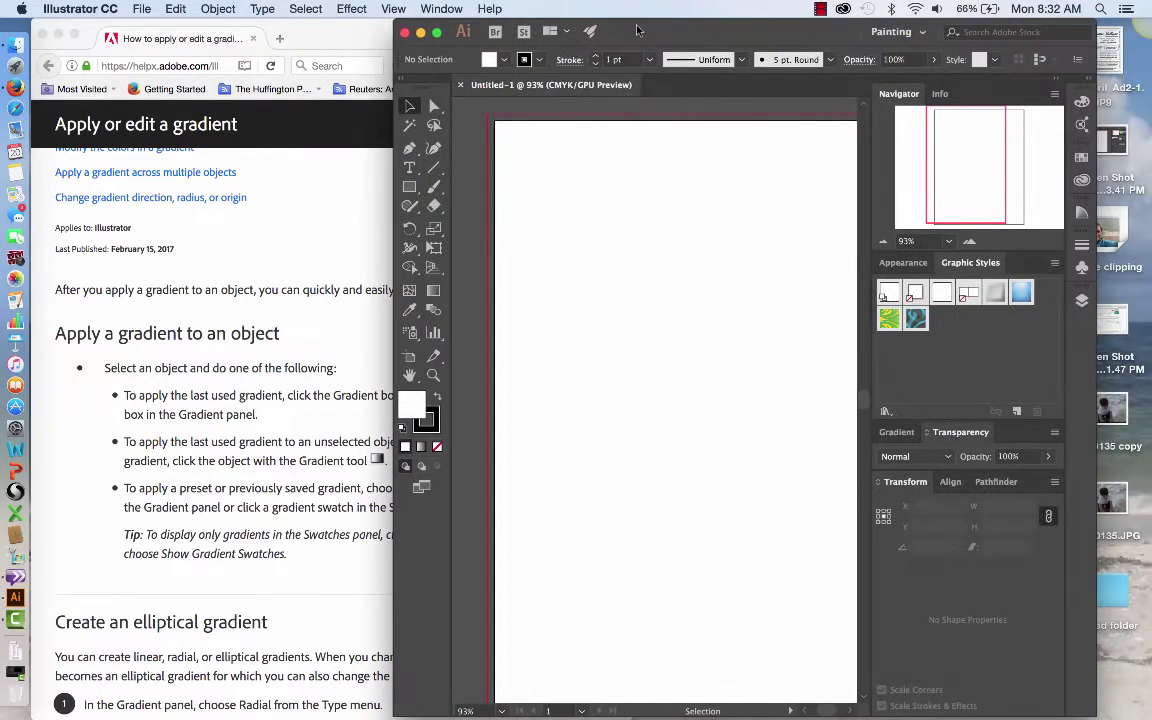
click(1061, 82)
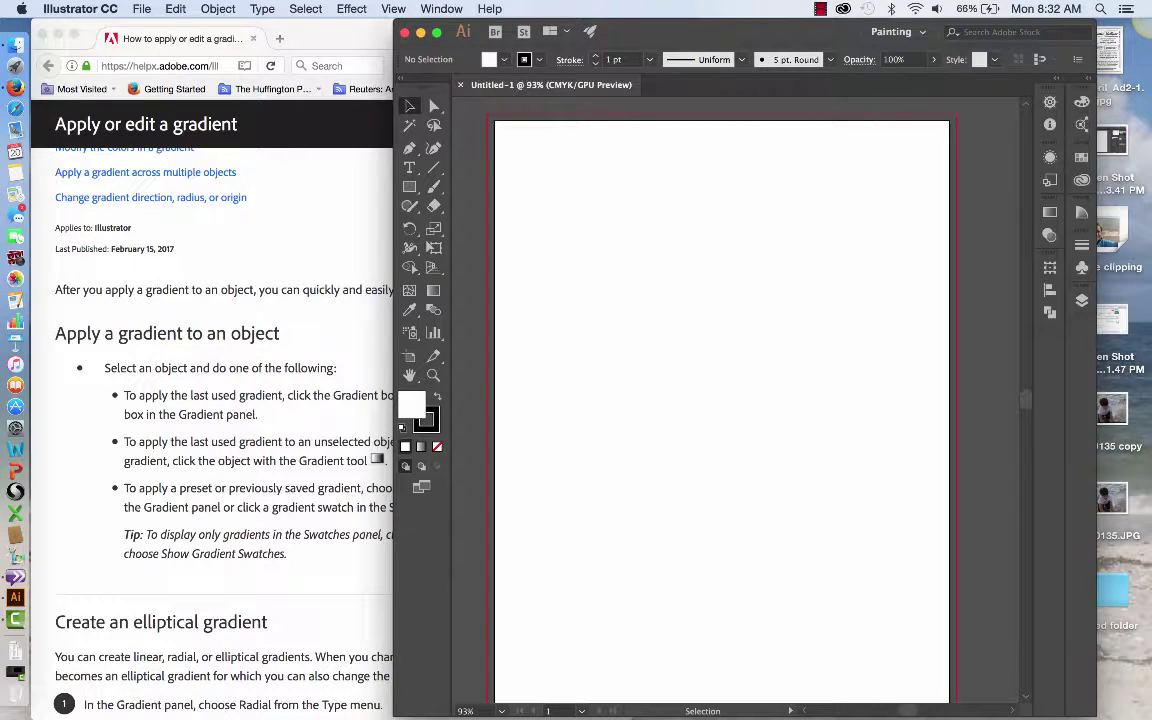
Narrow the Illustrator window, fit the whole artboard in it, and place it beside the gradient help page.
drag(1091, 711, 962, 712)
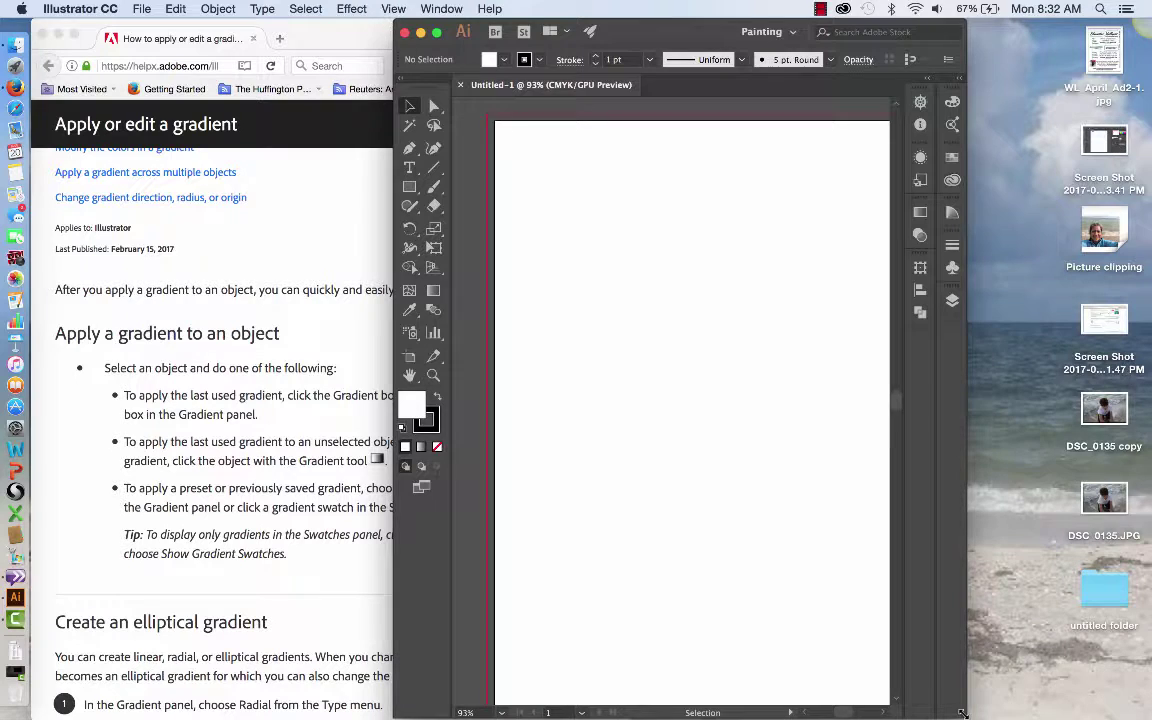
key(super+0)
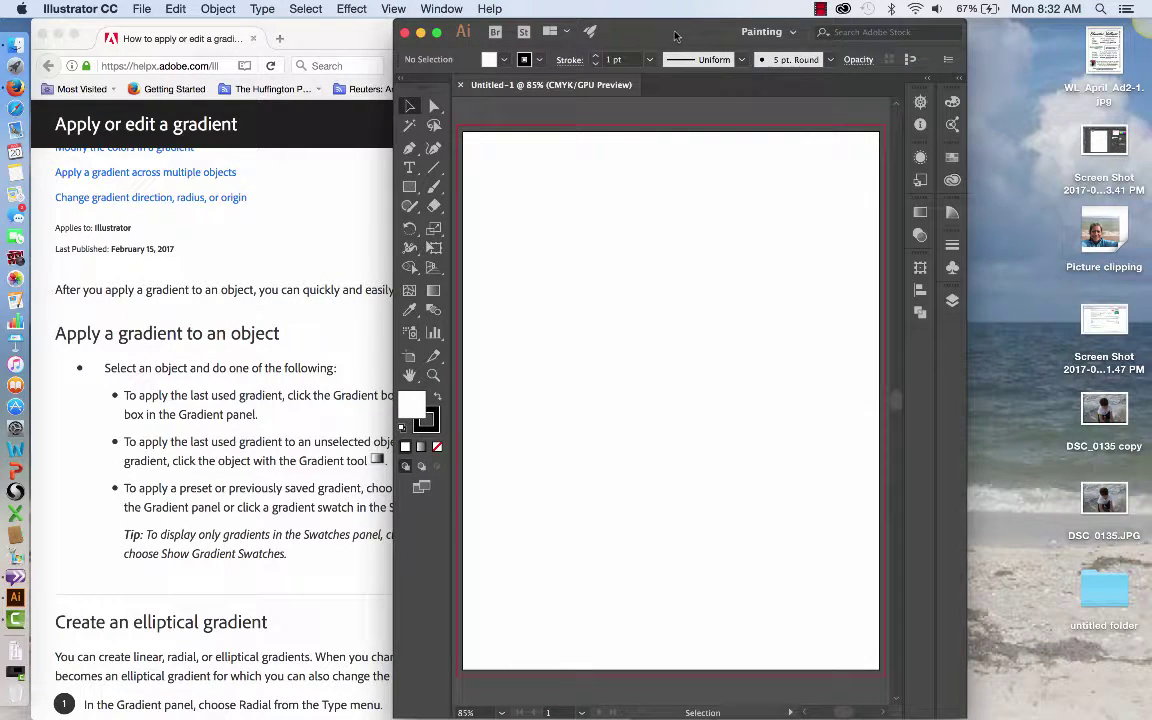
drag(610, 32, 895, 17)
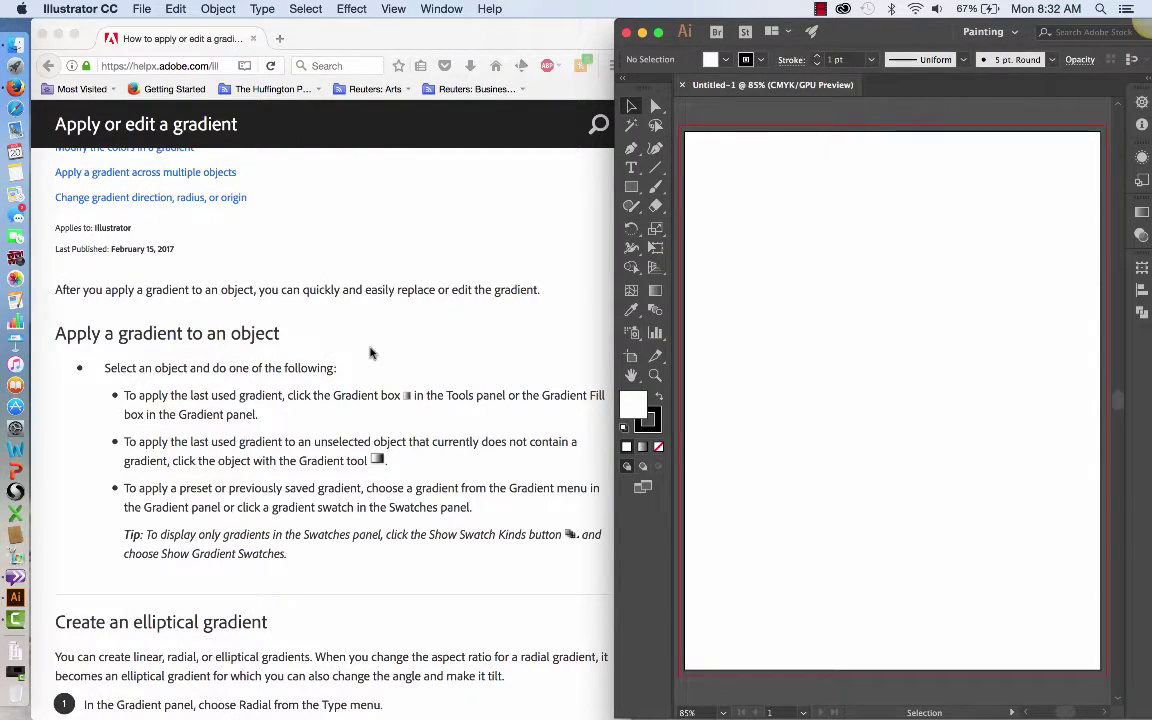
scroll(370, 352, down, 1)
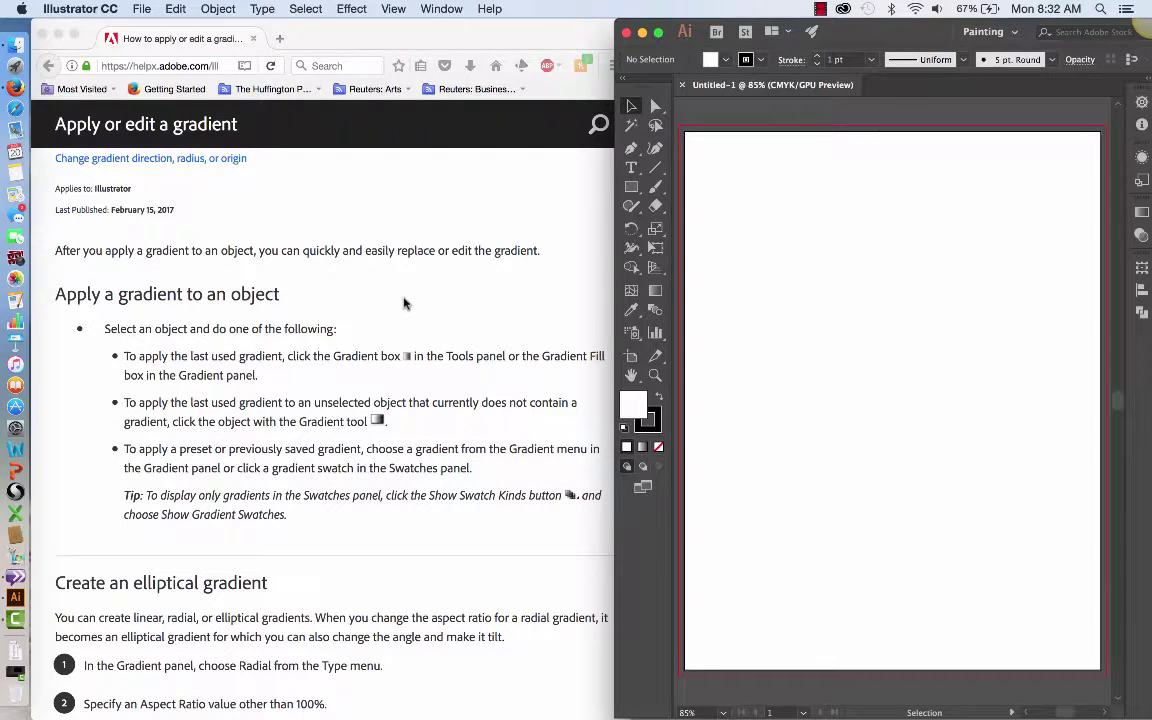
Draw a rectangle about 5.85 by 3.79 in on the upper half of the artboard and deselect it.
click(632, 188)
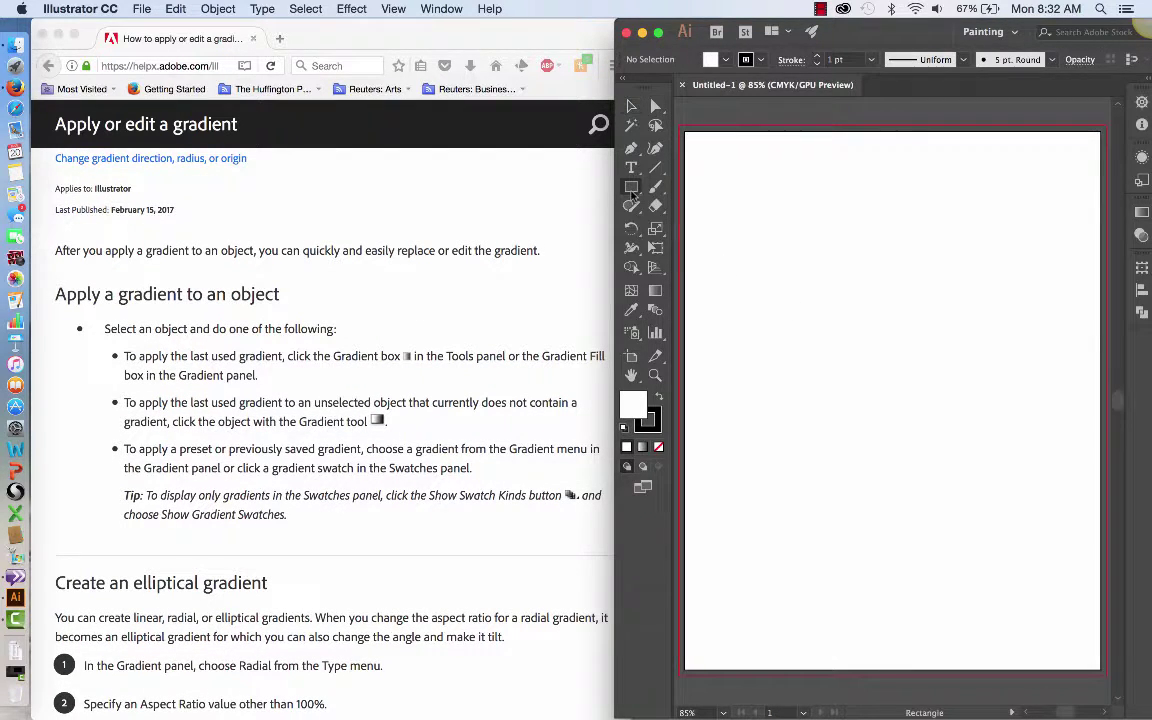
drag(753, 200, 1040, 385)
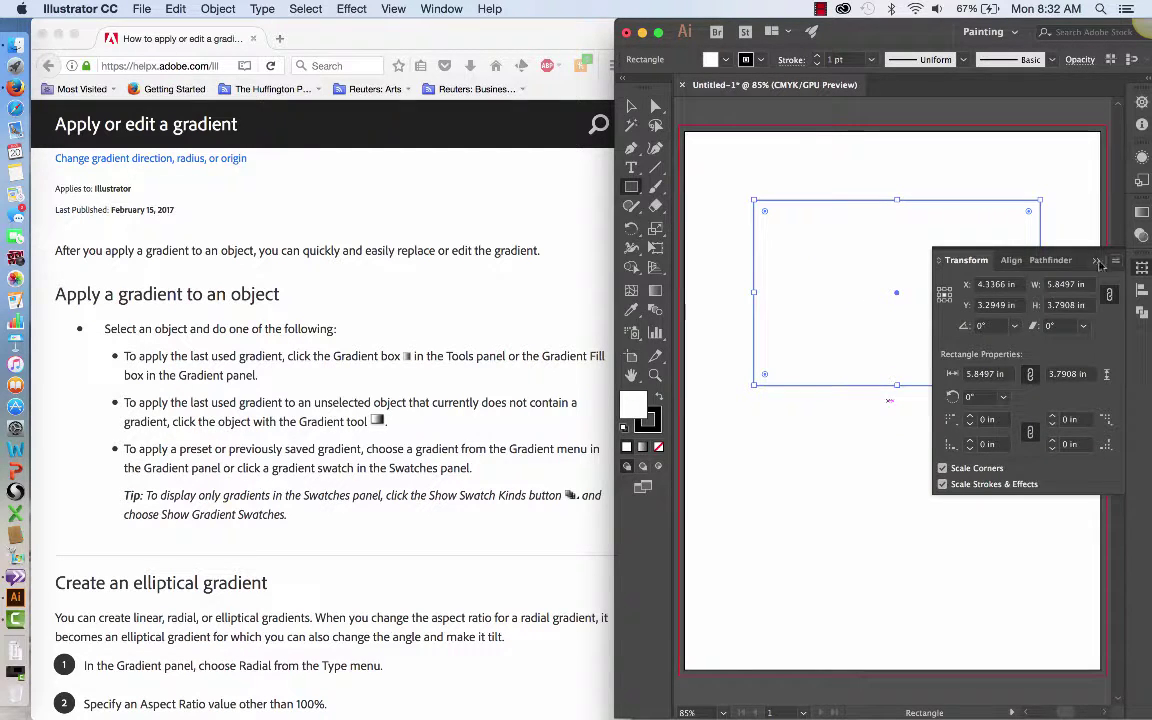
click(1097, 261)
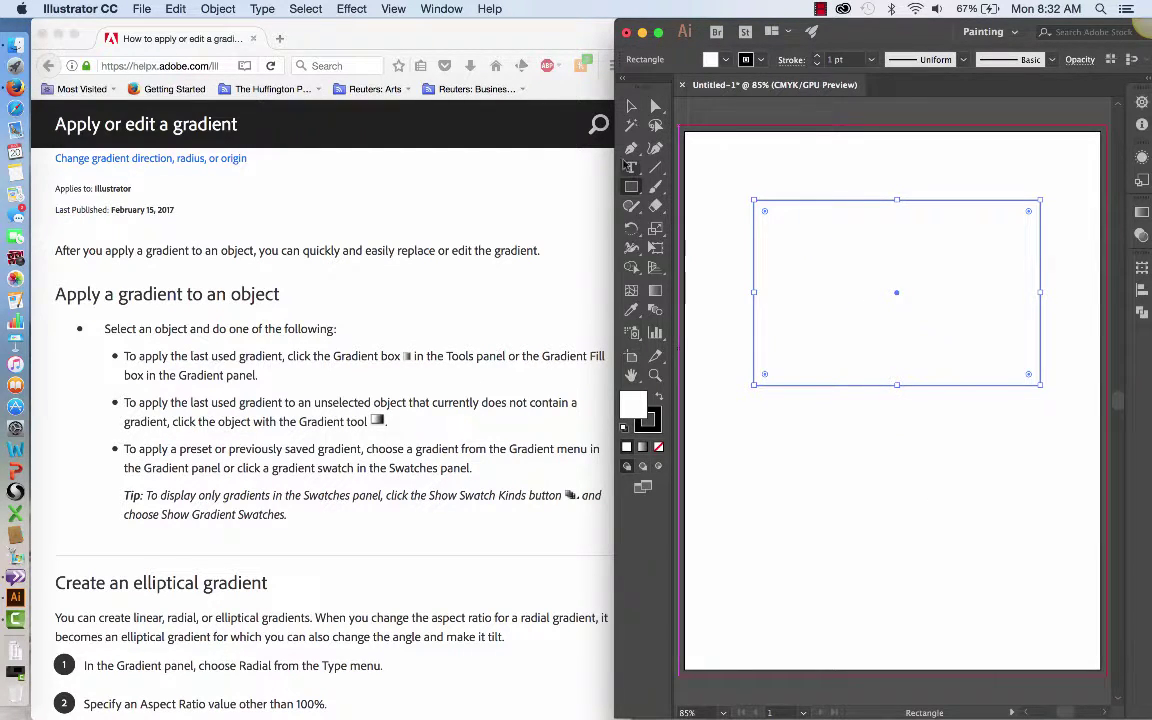
click(631, 105)
click(866, 585)
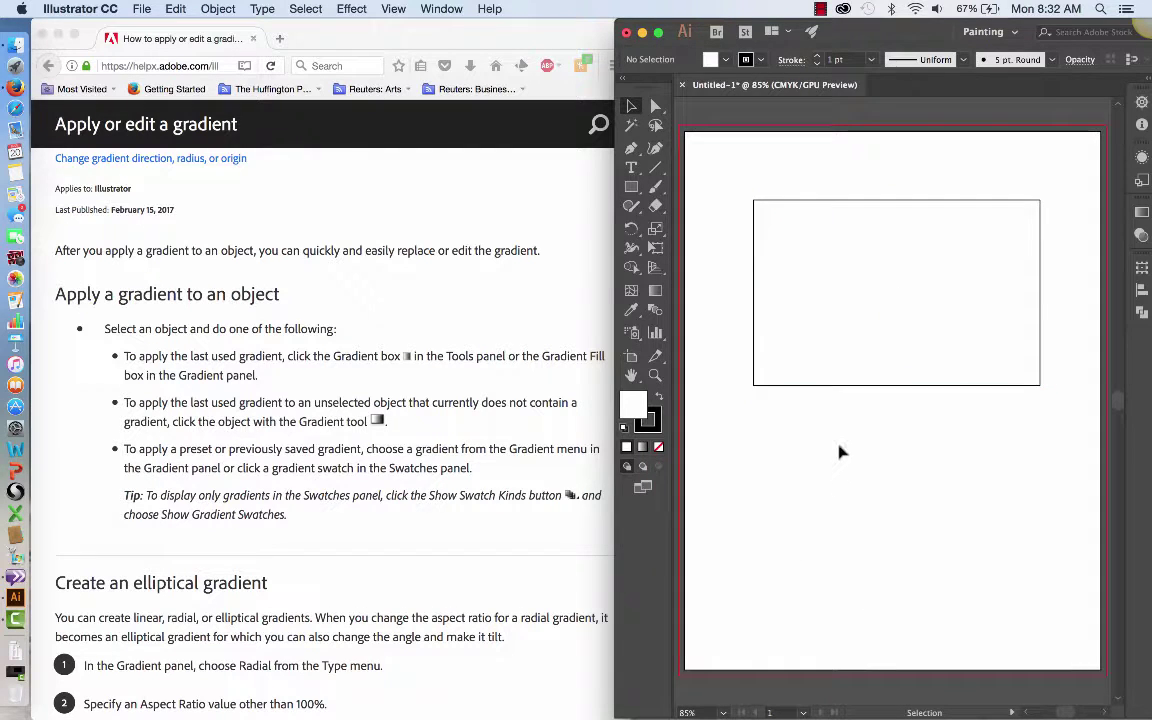
Apply the white-to-black linear gradient to the rectangle's fill and undo it.
click(843, 385)
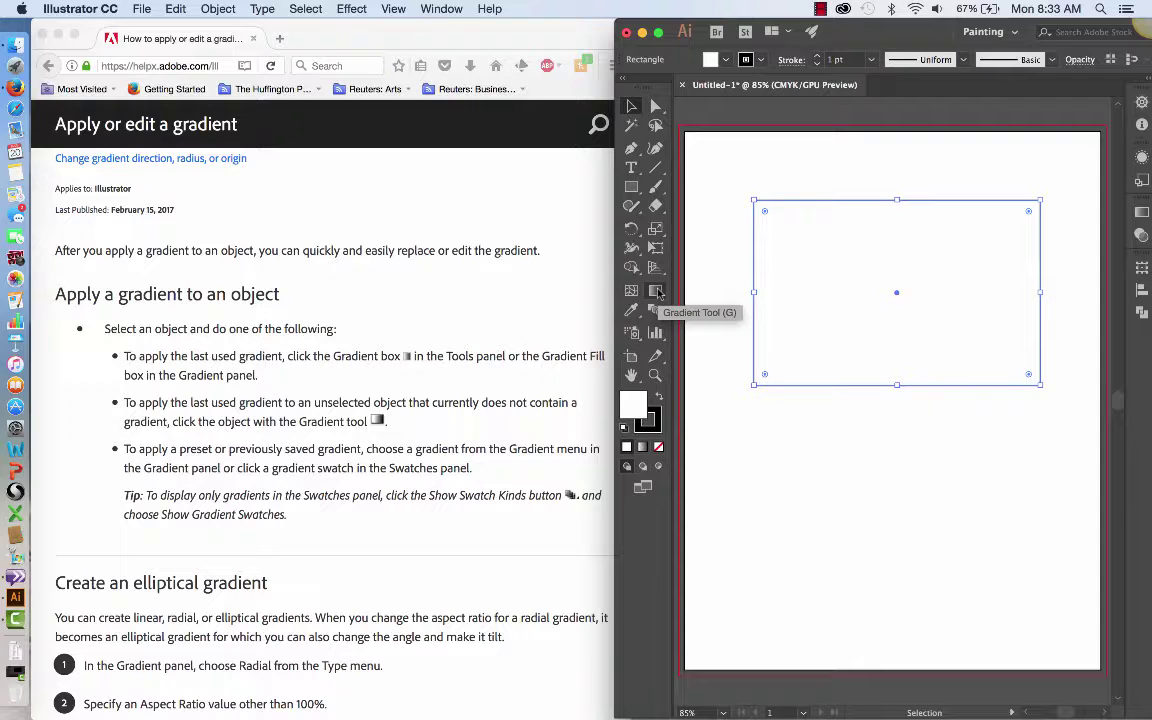
click(1142, 213)
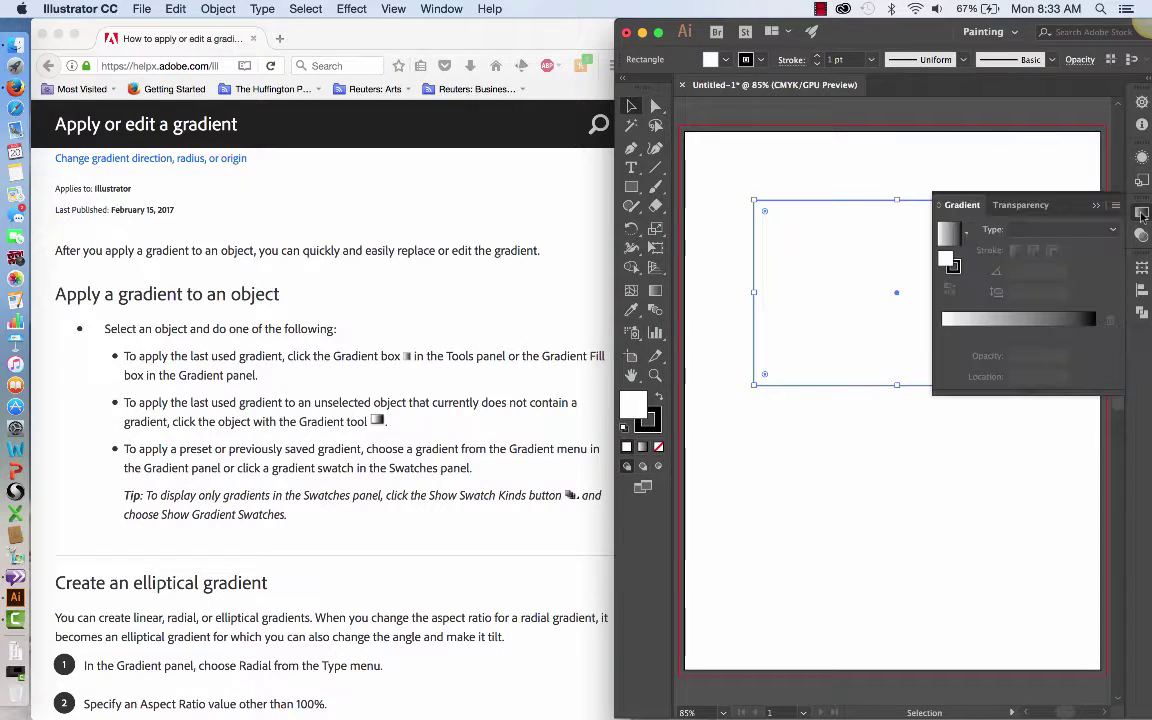
click(952, 236)
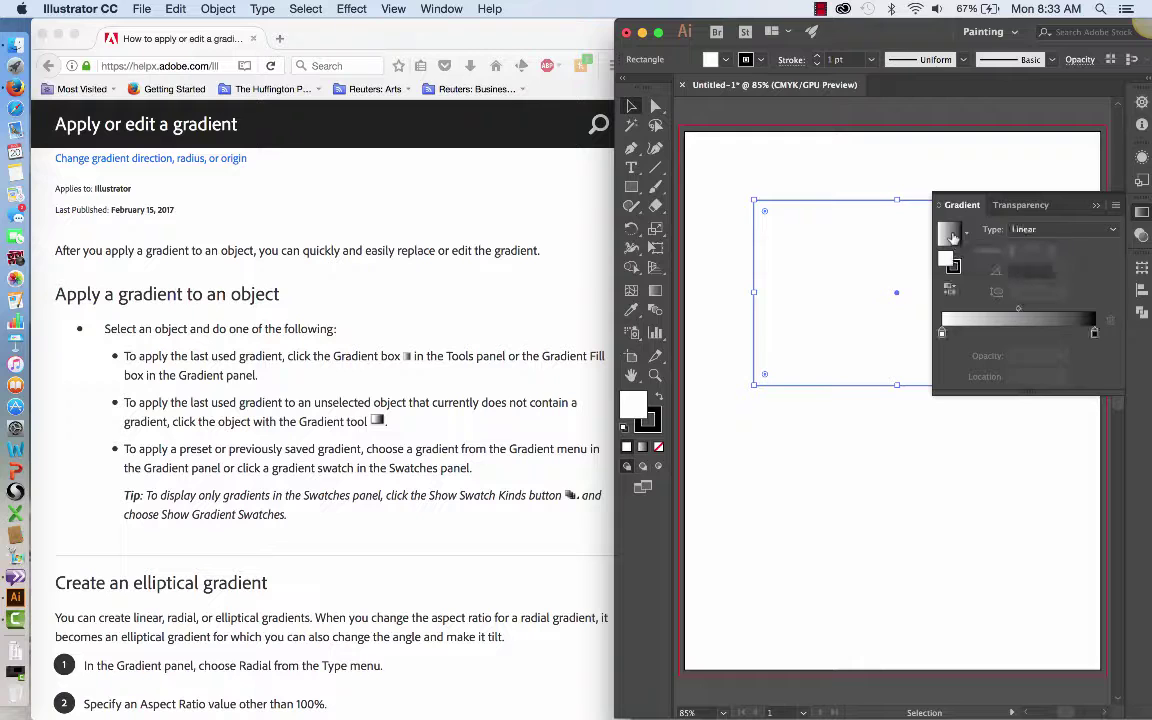
click(1095, 207)
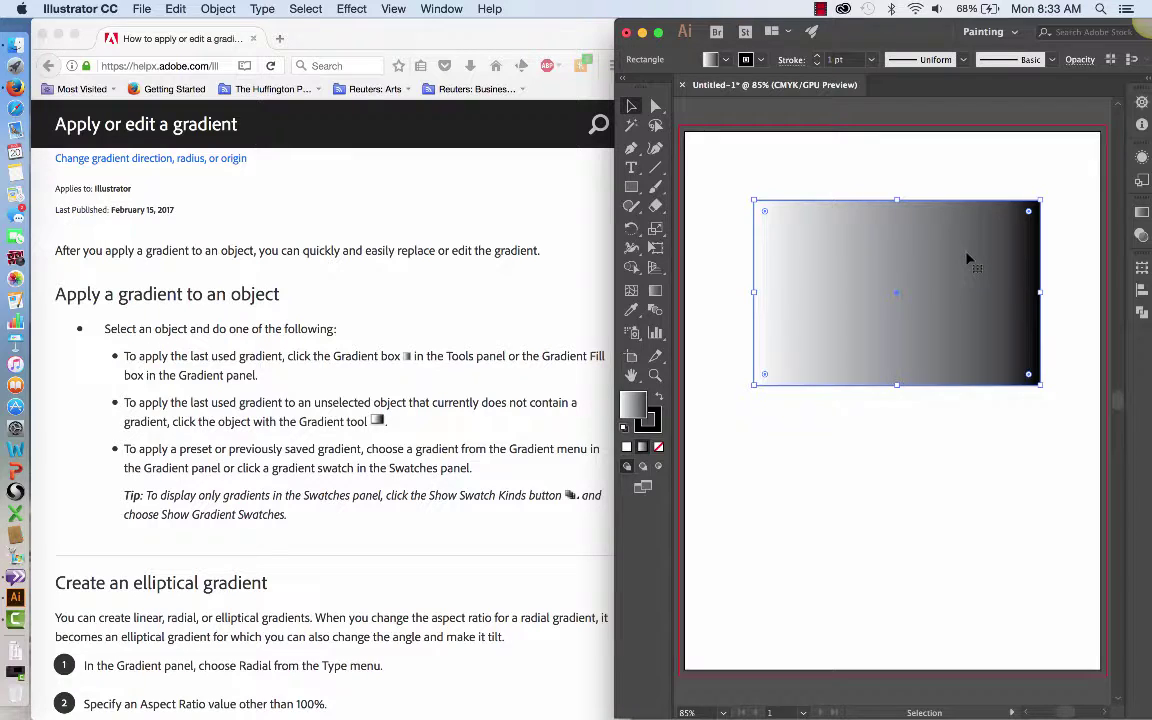
key(super+z)
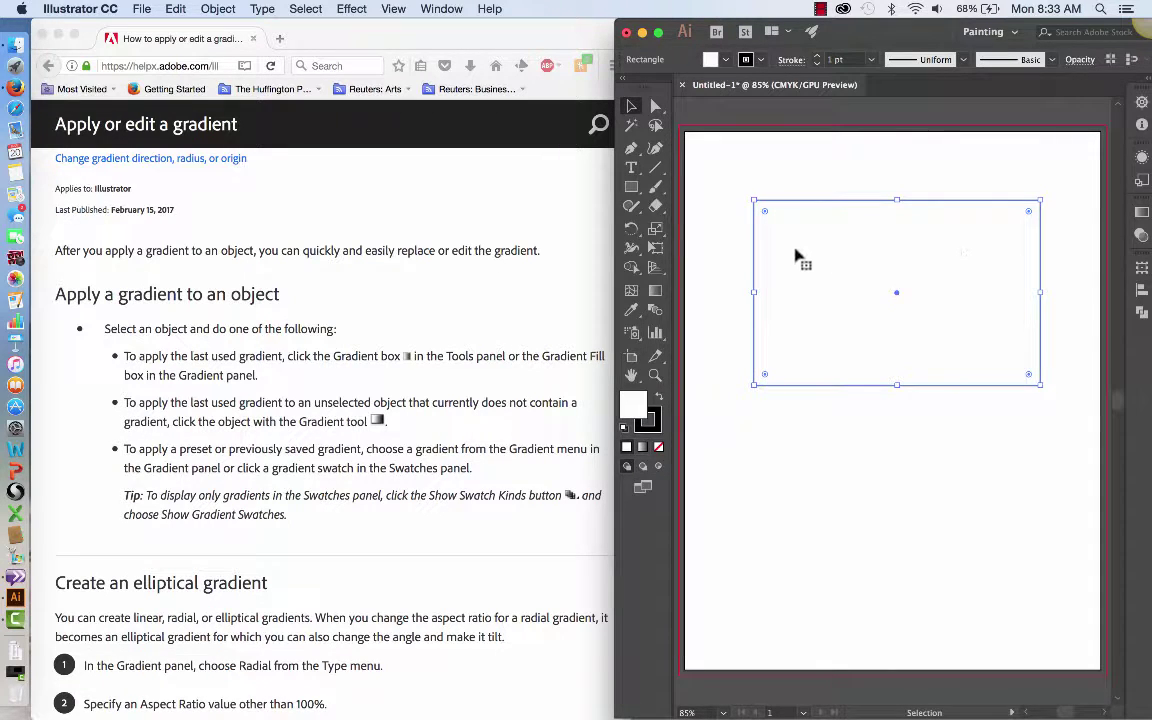
Try to fill the selected rectangle with a gradient by drawing across it with the Gradient tool.
click(656, 292)
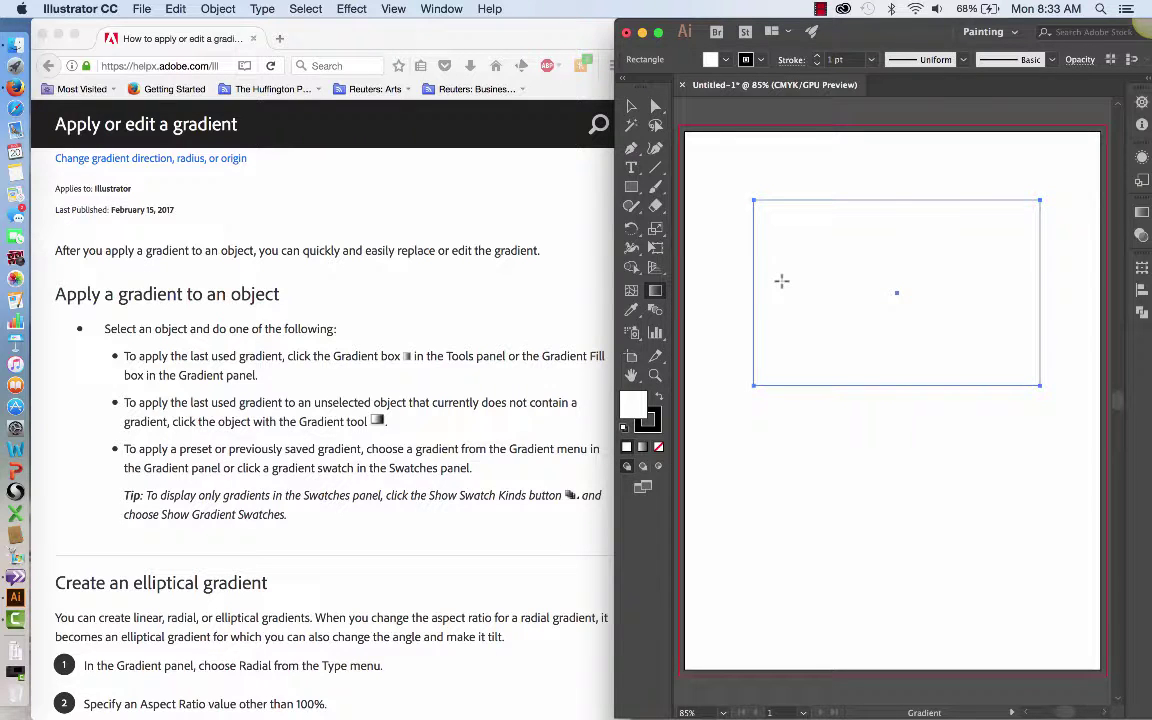
drag(781, 281, 1025, 300)
key(v)
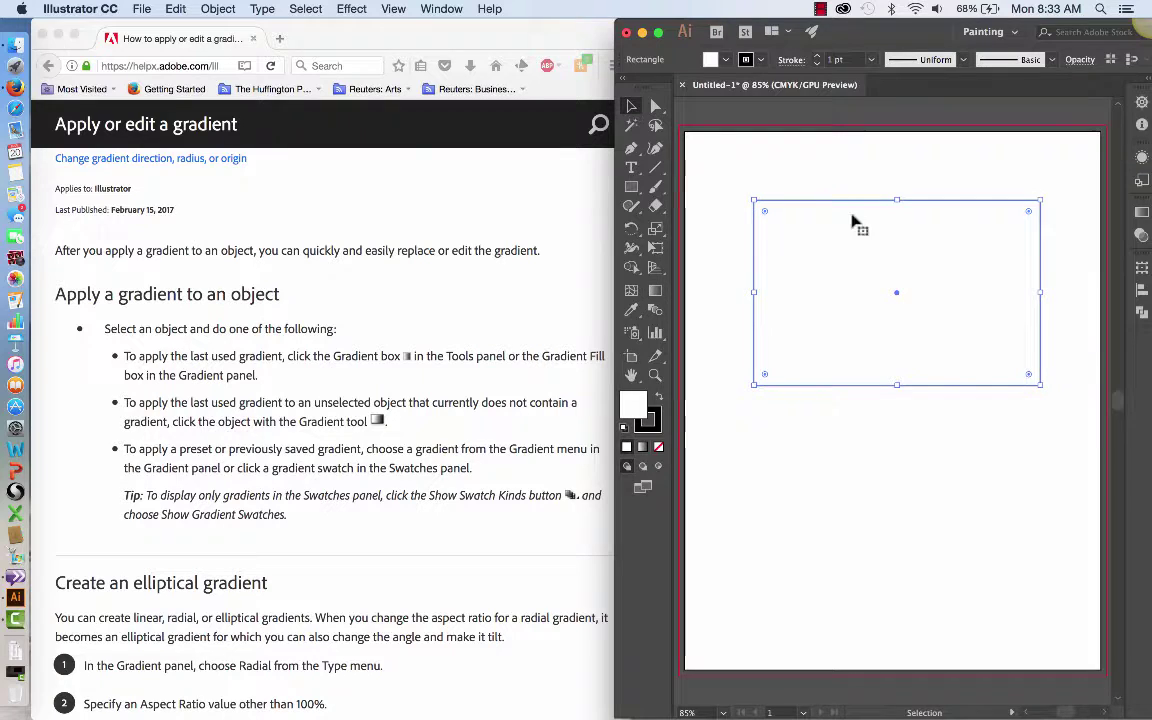
key(g)
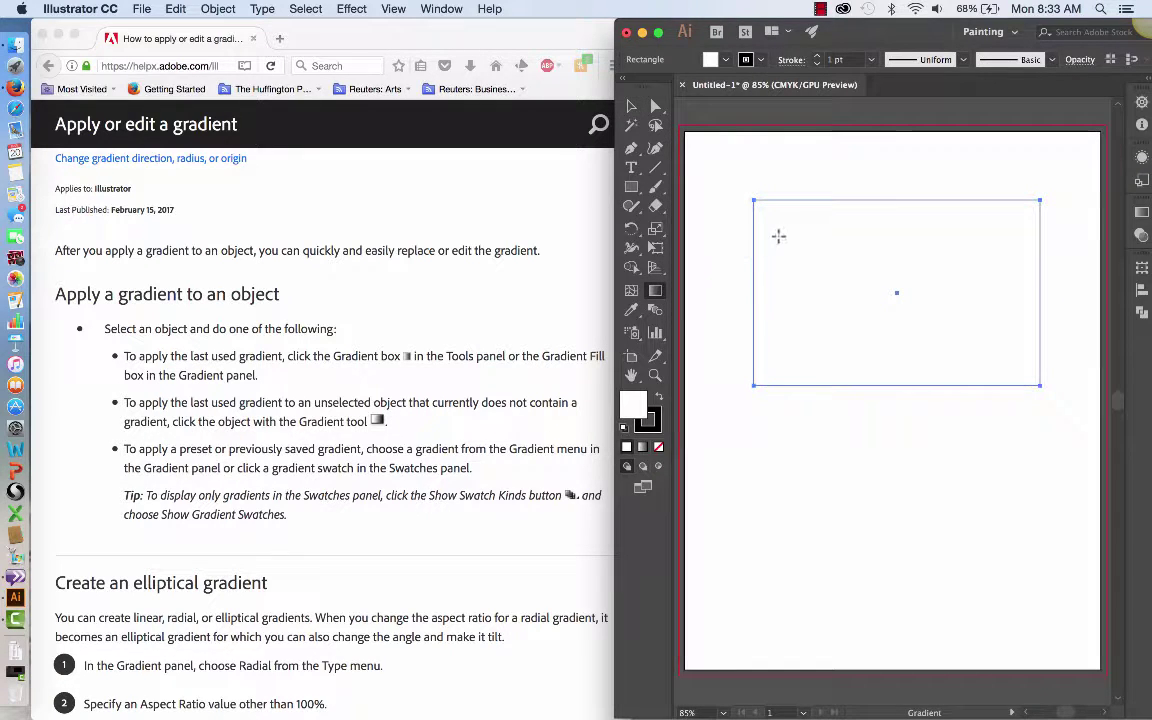
drag(779, 236, 930, 328)
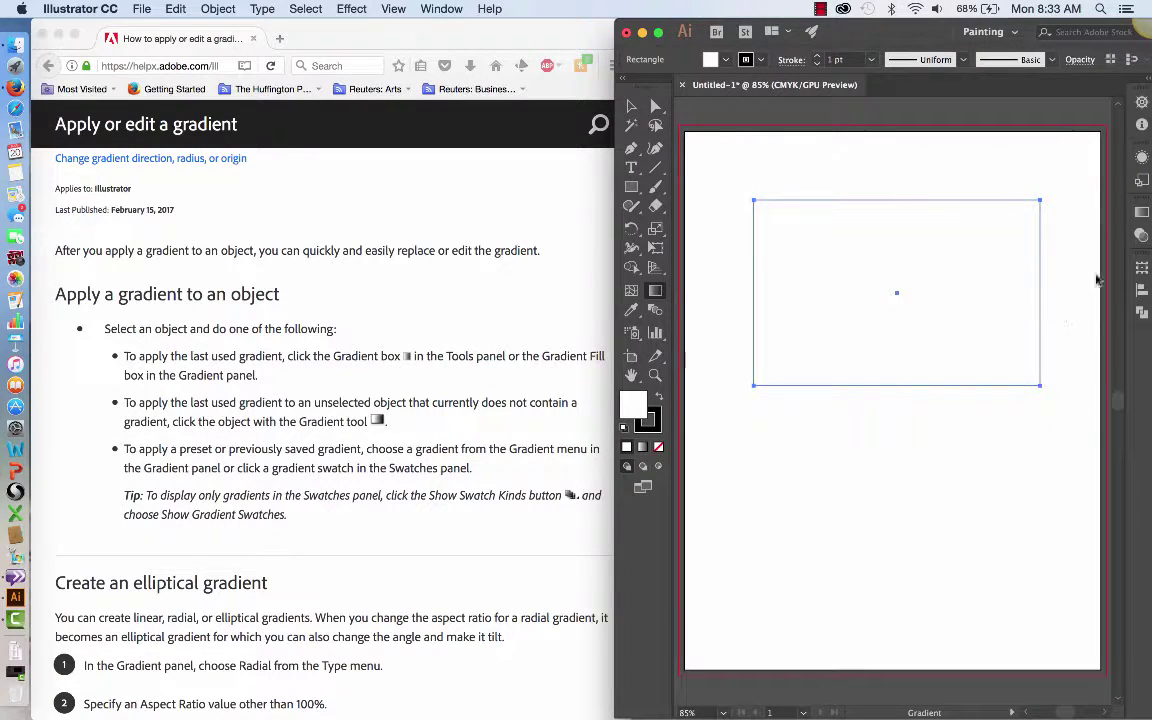
Apply the linear white-to-black gradient to the selected rectangle using the Gradient panel's fill, and undo it.
click(1142, 214)
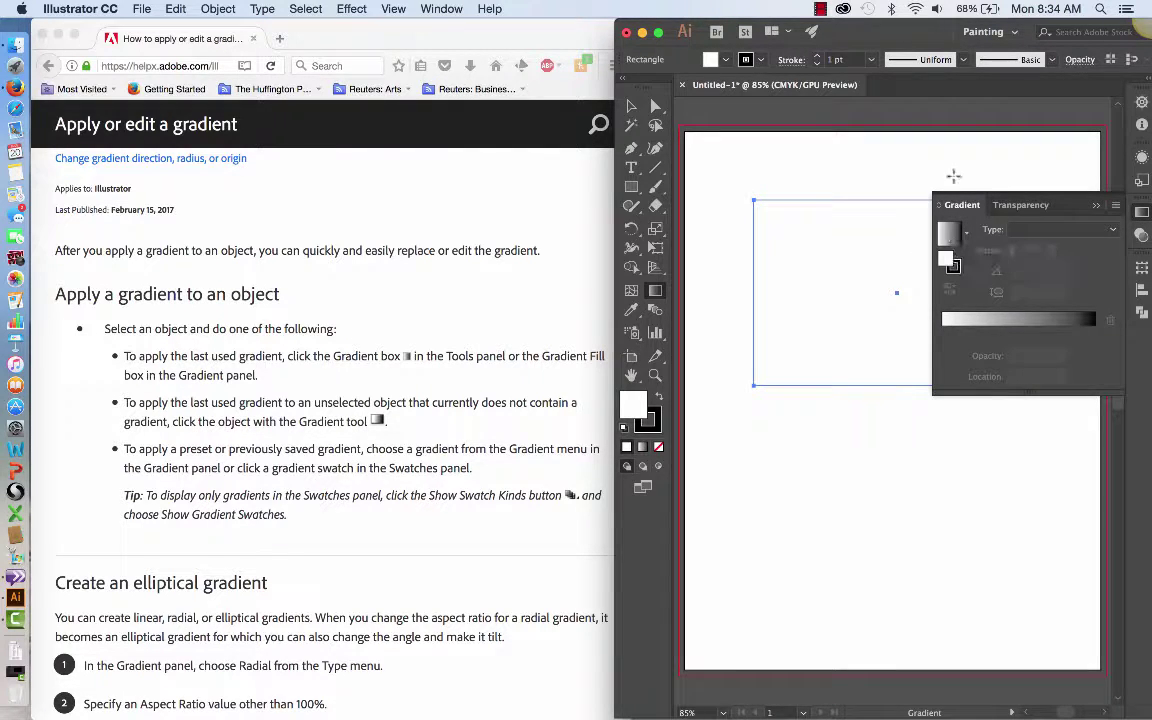
click(951, 240)
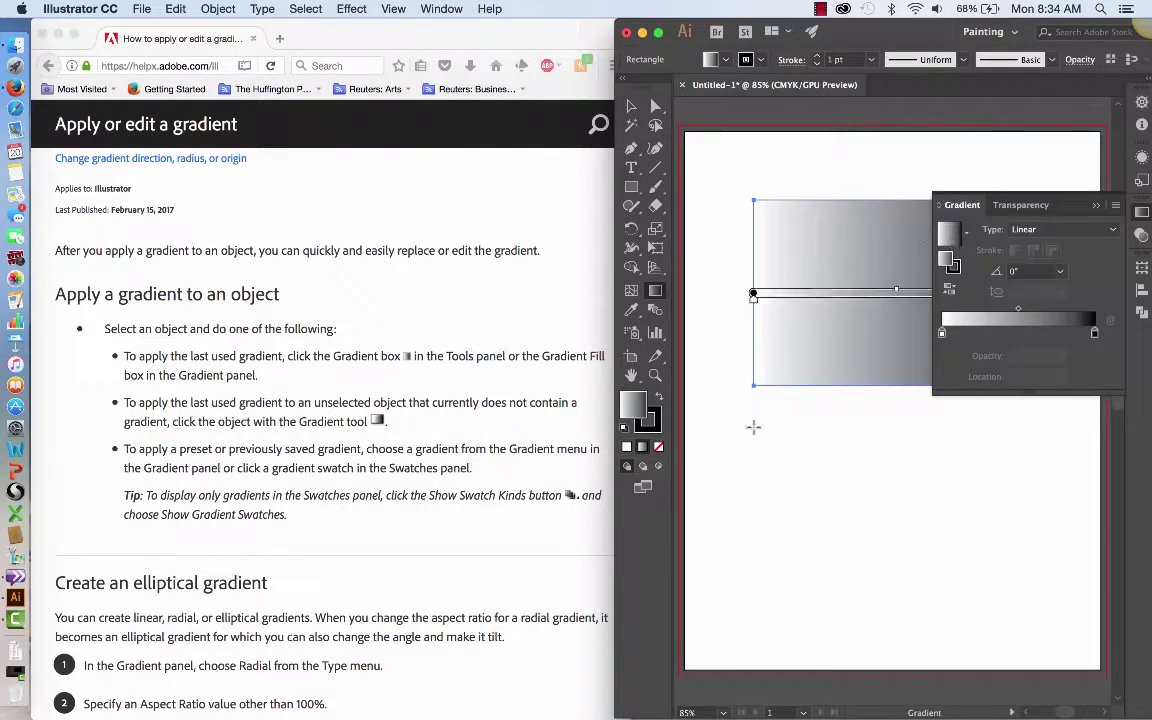
click(1096, 204)
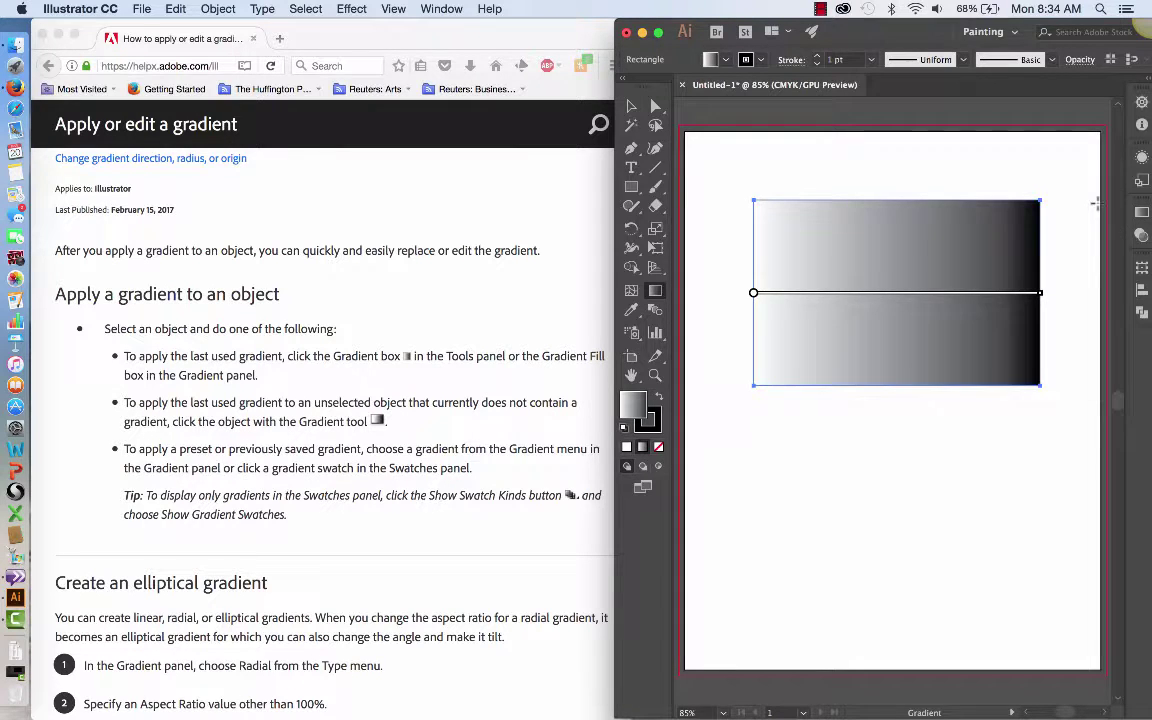
key(super+z)
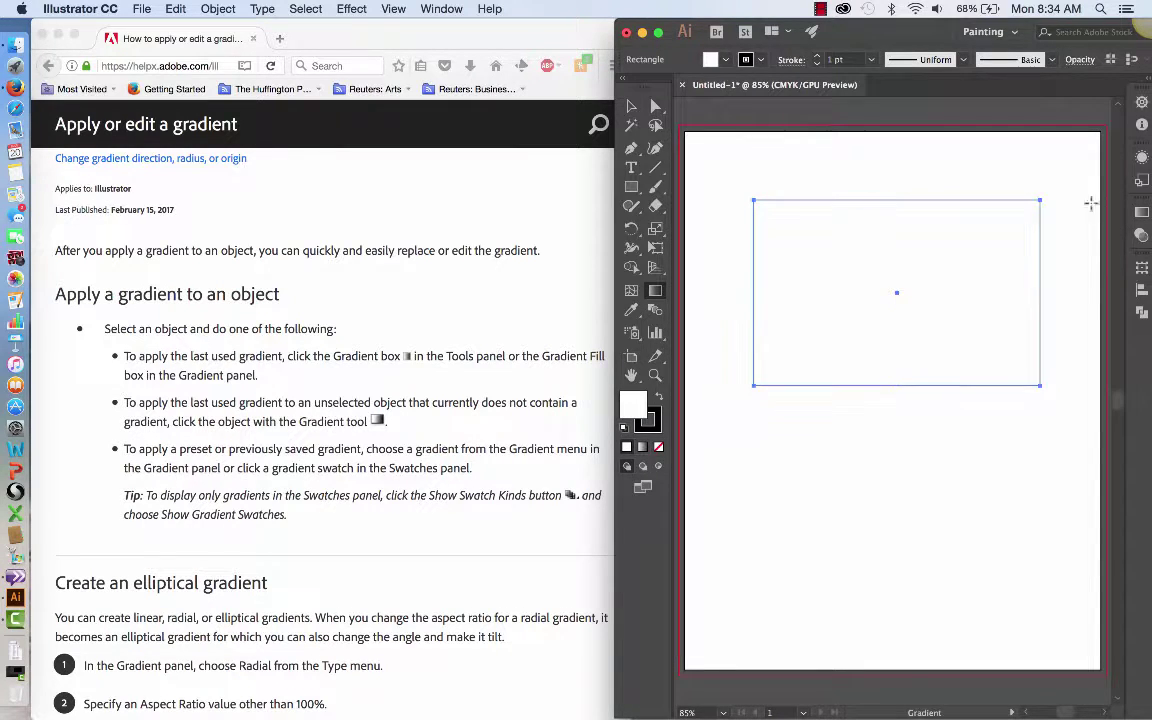
Fill the rectangle with the linear gradient and redirect it several times, ending with a nearly horizontal sweep extending beyond both sides.
click(641, 451)
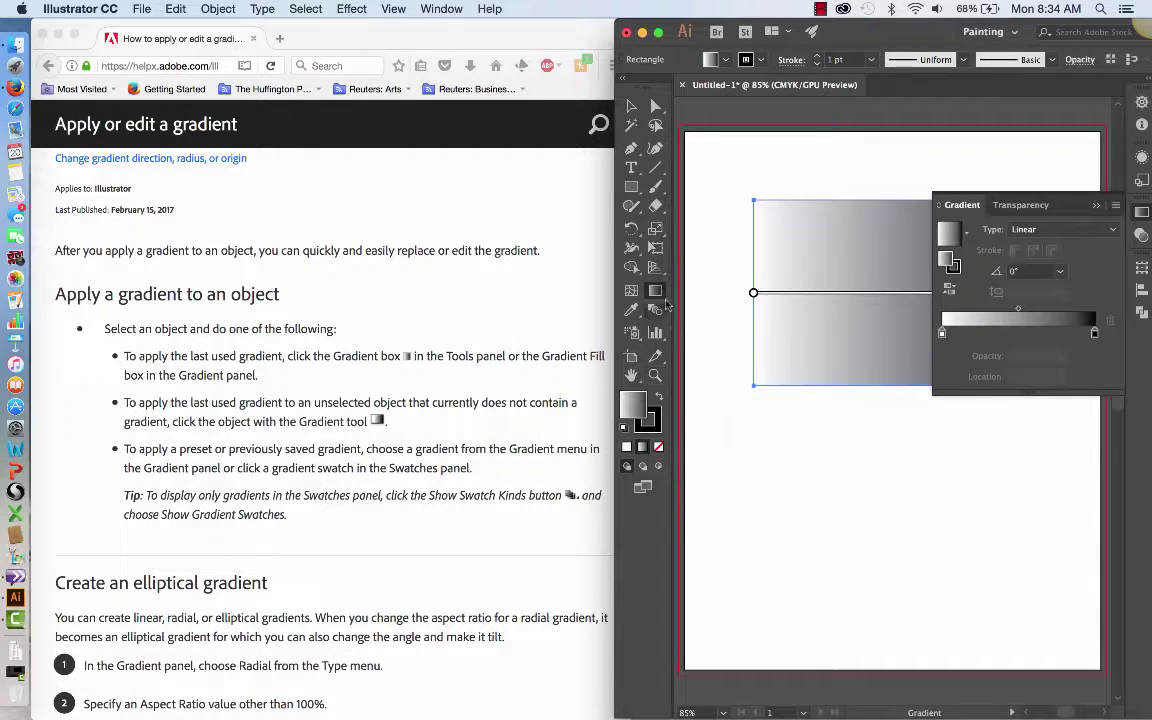
click(1098, 208)
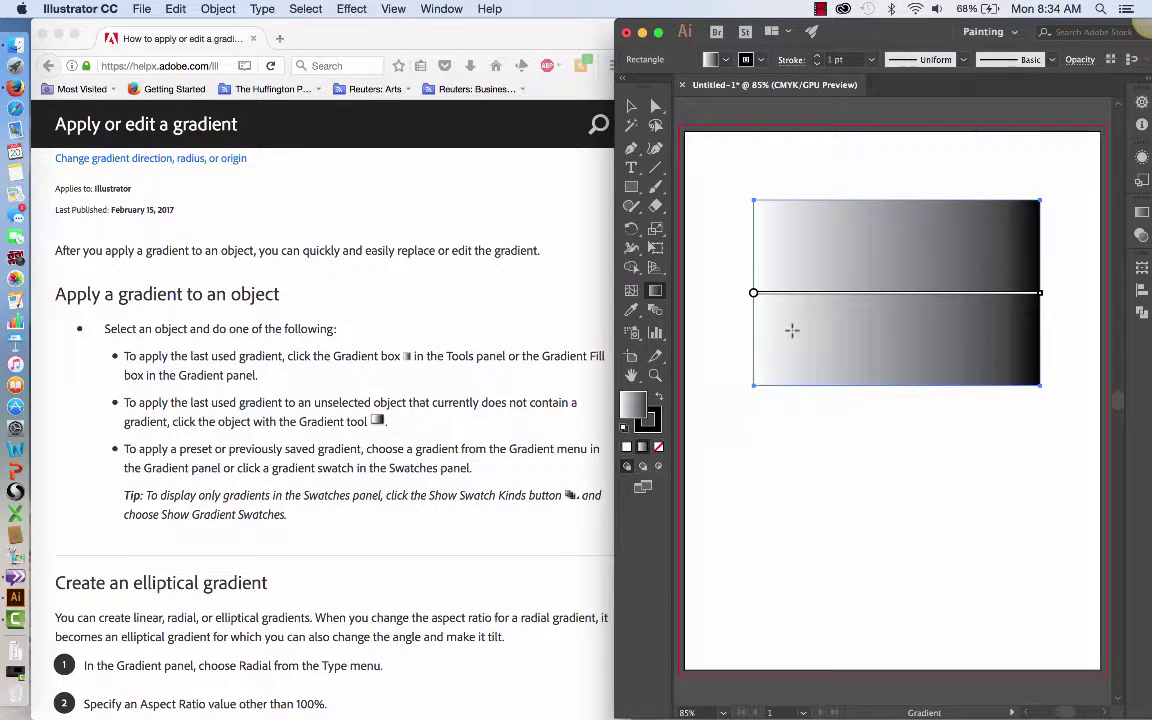
mouse_move(790, 365)
mouse_down()
mouse_move(874, 329)
mouse_move(1001, 229)
mouse_up()
drag(1013, 356, 786, 234)
drag(890, 219, 901, 362)
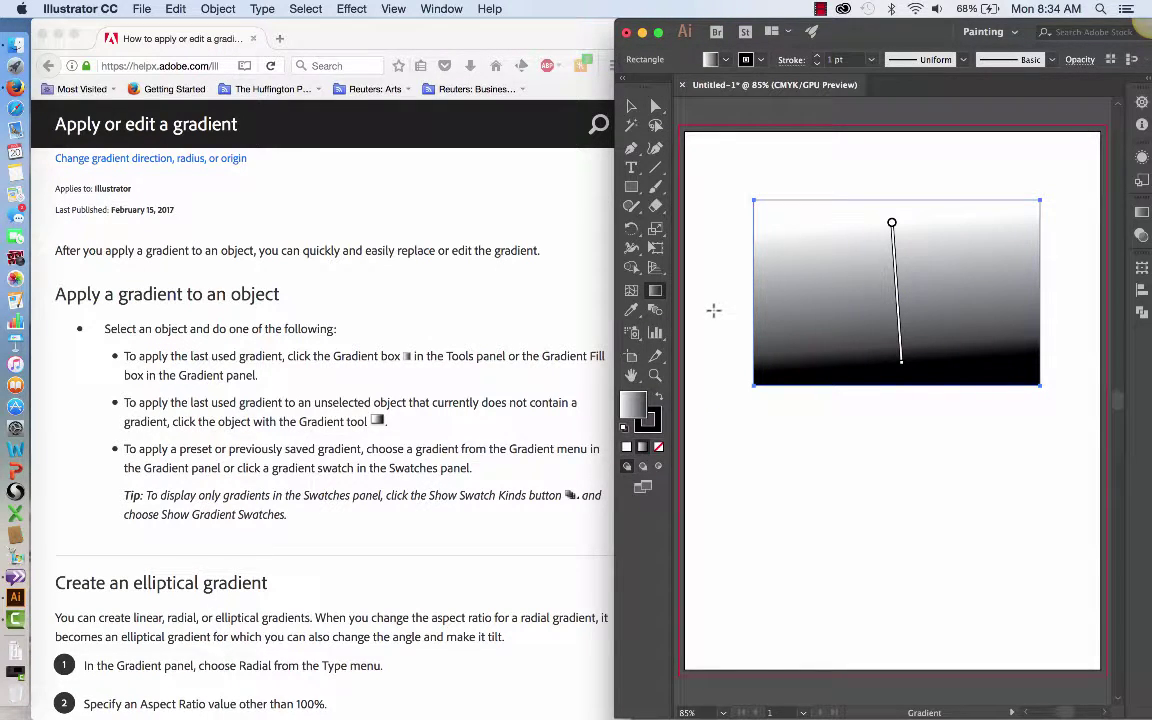
mouse_move(715, 306)
mouse_down()
mouse_move(1054, 292)
mouse_move(1077, 281)
mouse_up()
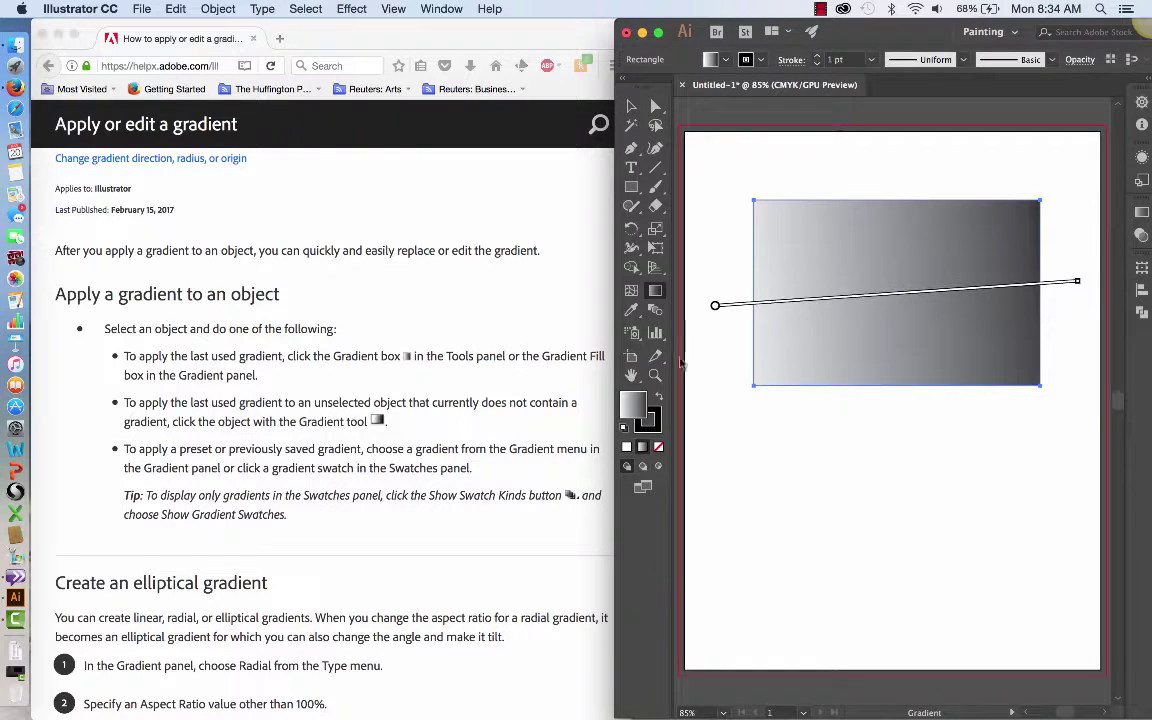
key(v)
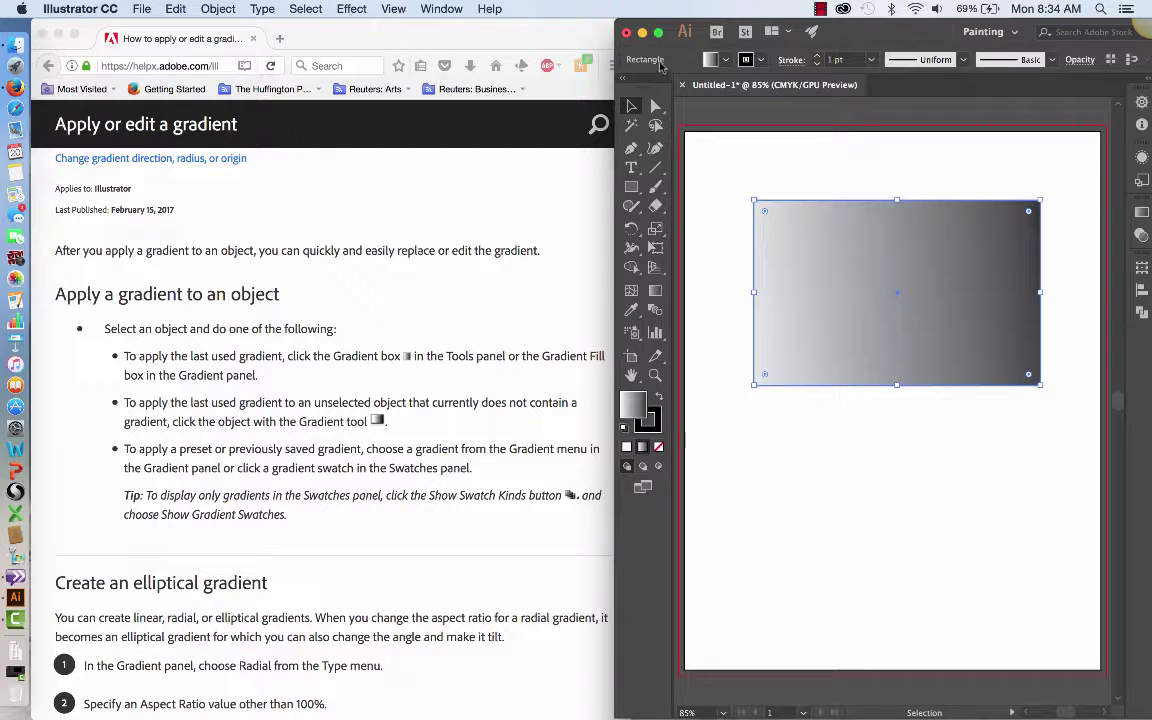
Try the yellow-to-red, Fading Sky and black-and-white radial gradient swatches on the rectangle's fill, finishing with the yellow-to-red one.
click(728, 61)
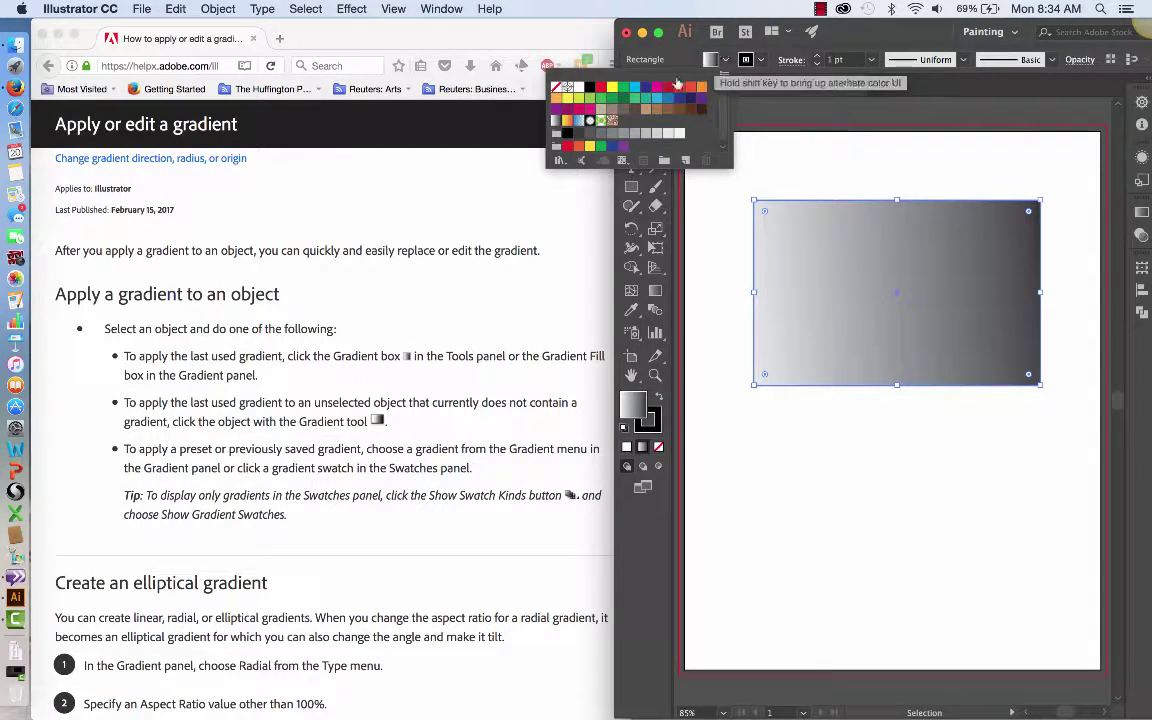
click(567, 124)
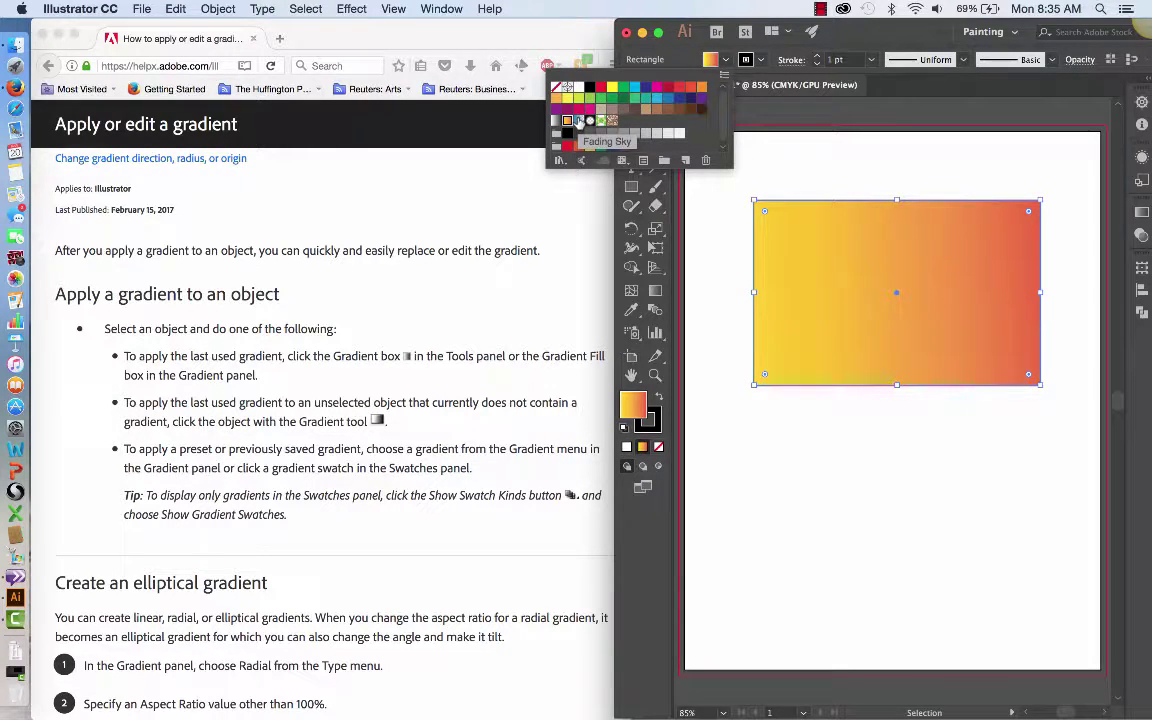
click(578, 121)
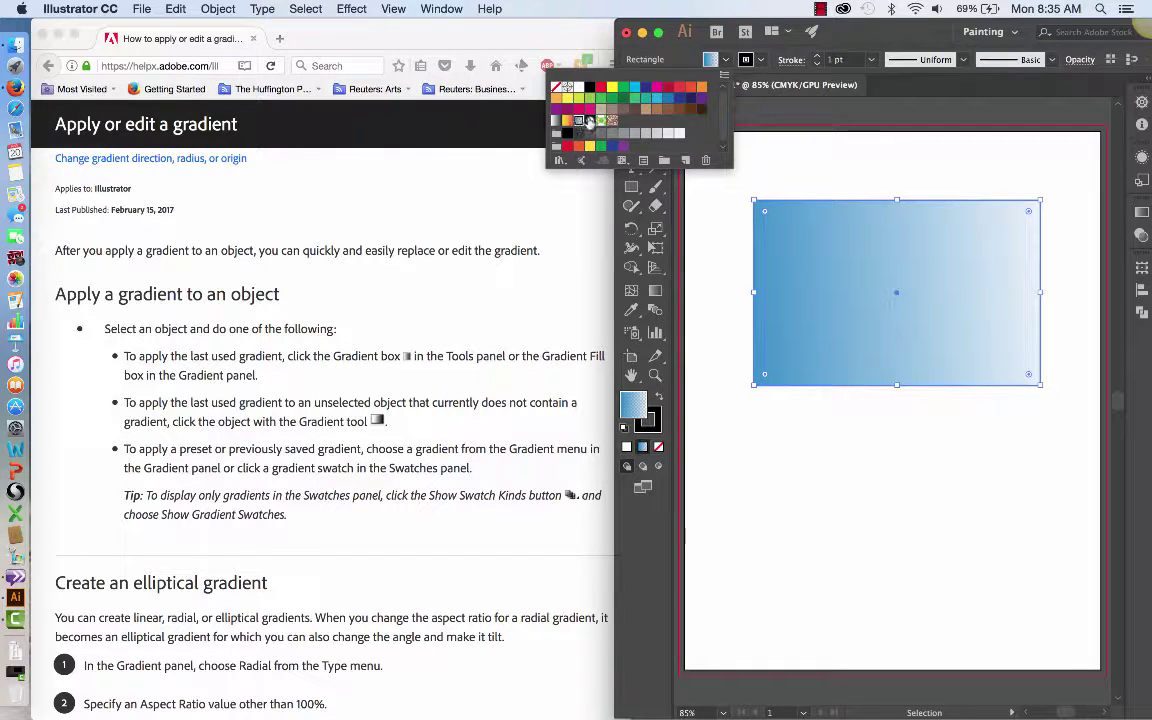
click(590, 121)
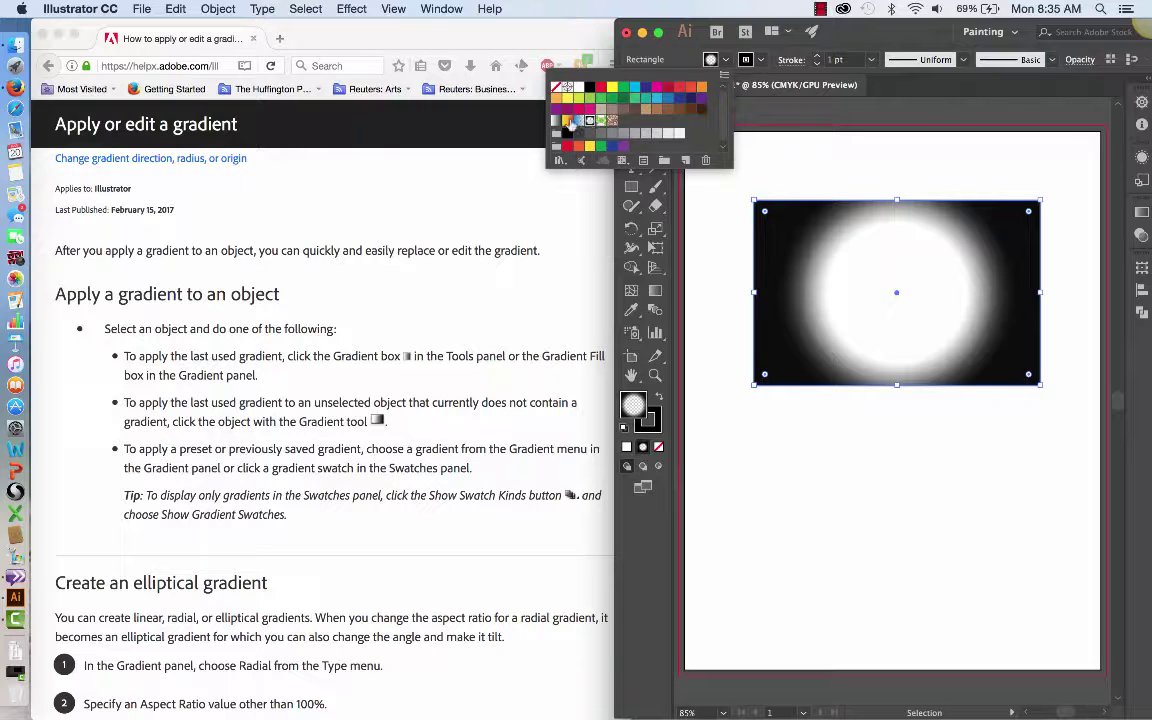
click(566, 125)
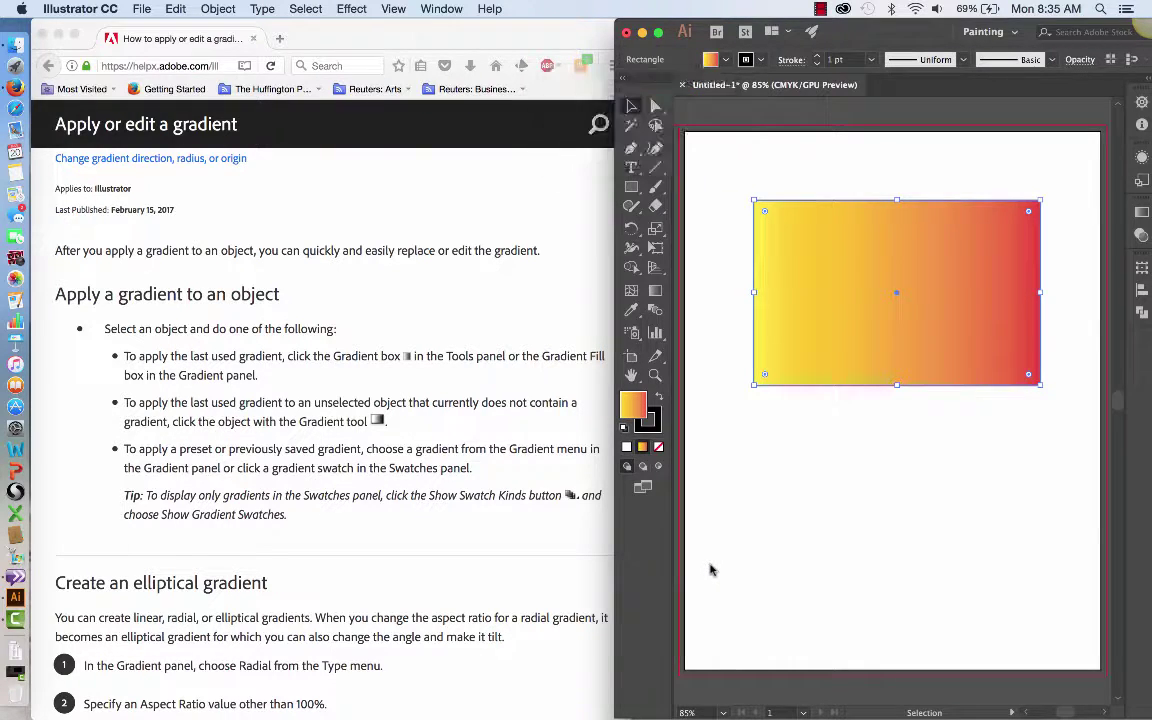
key(Escape)
Show the document's swatches in the Swatches panel as small thumbnails.
click(441, 8)
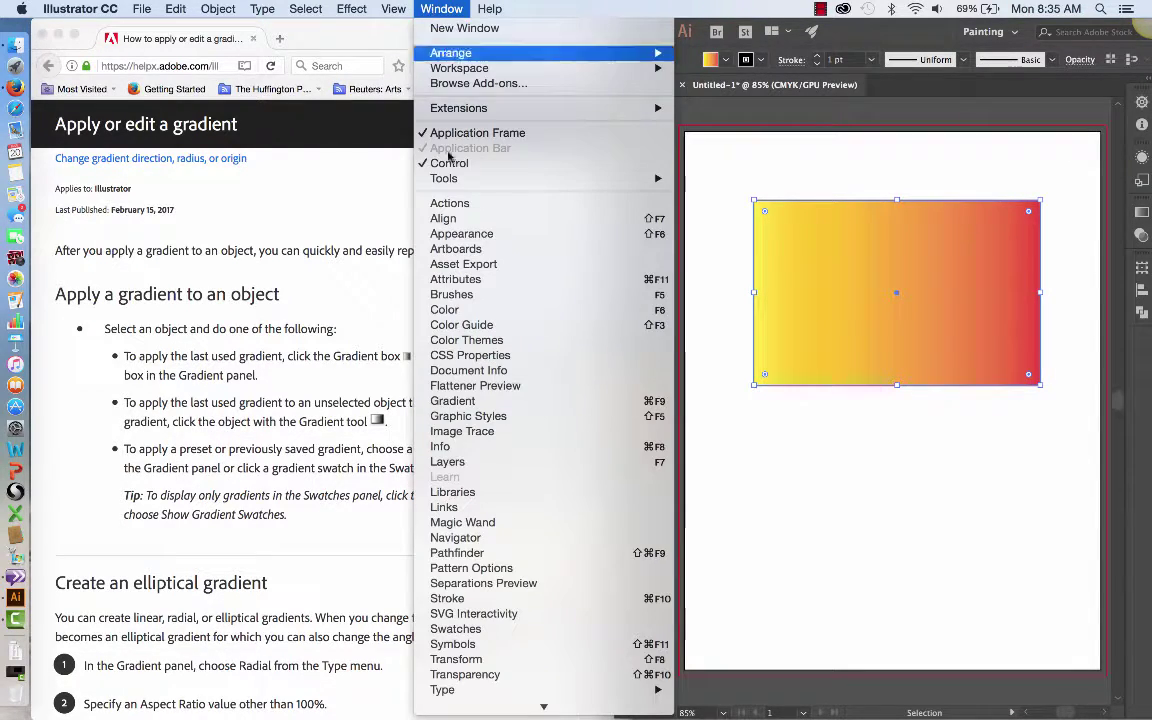
click(455, 628)
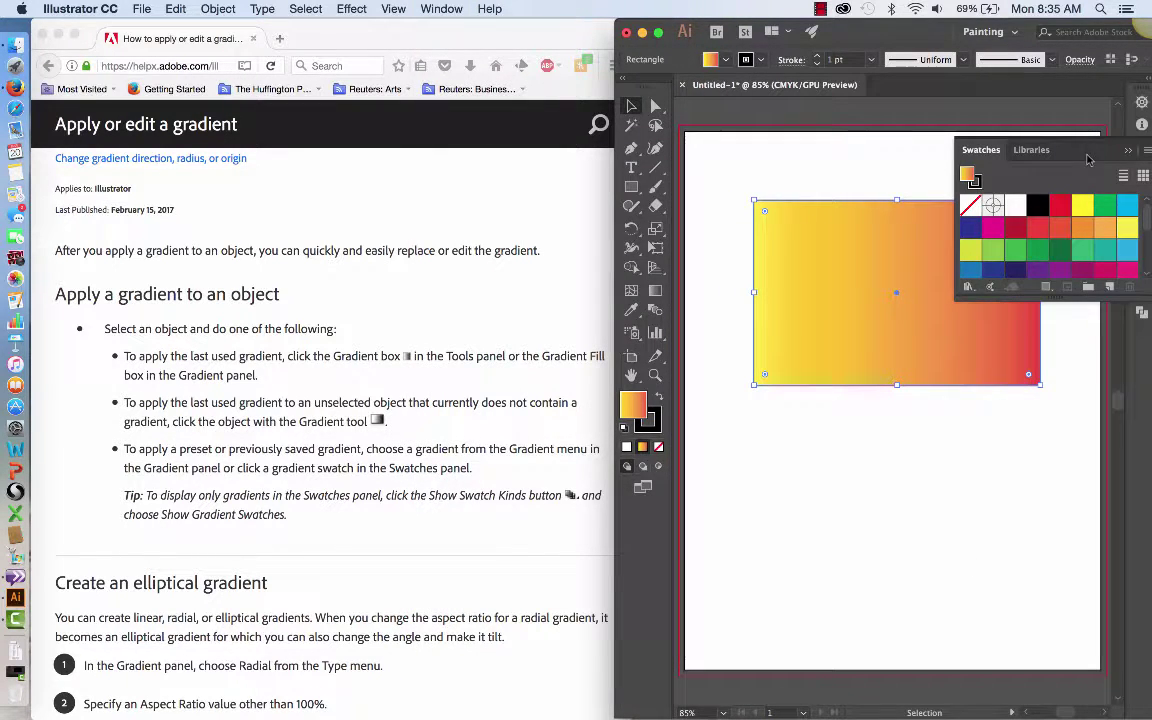
click(1143, 176)
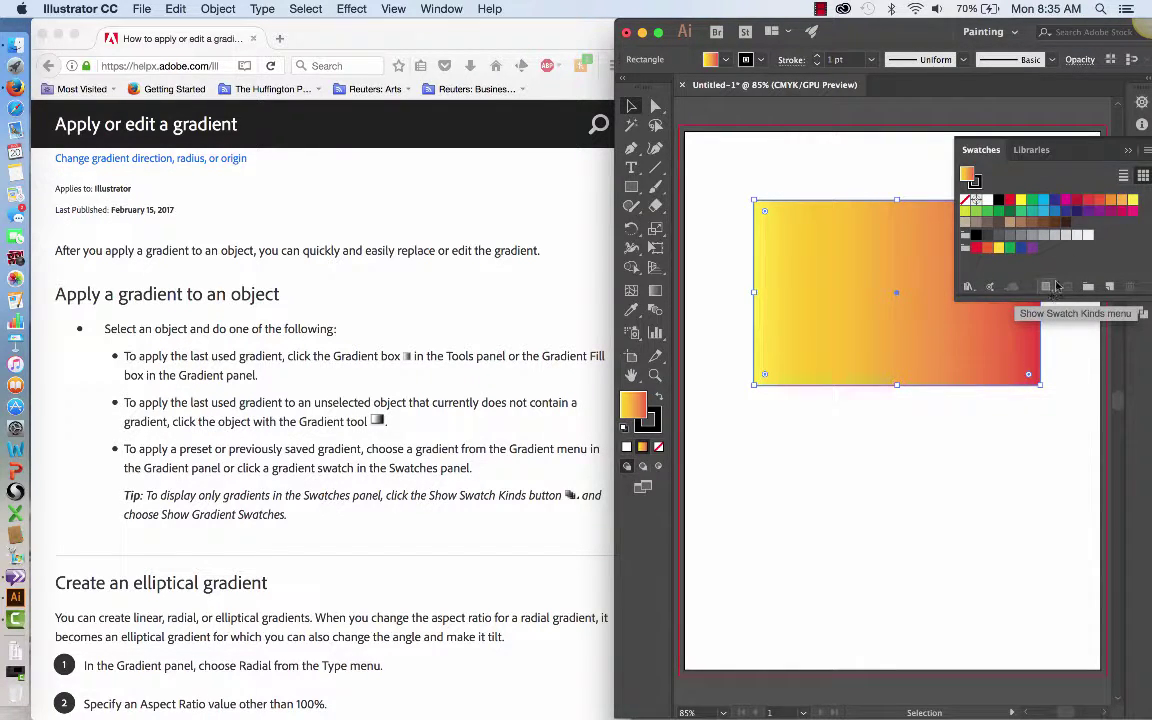
Shift the Illustrator window slightly toward the help page so the whole Swatches panel fits on screen.
click(1147, 151)
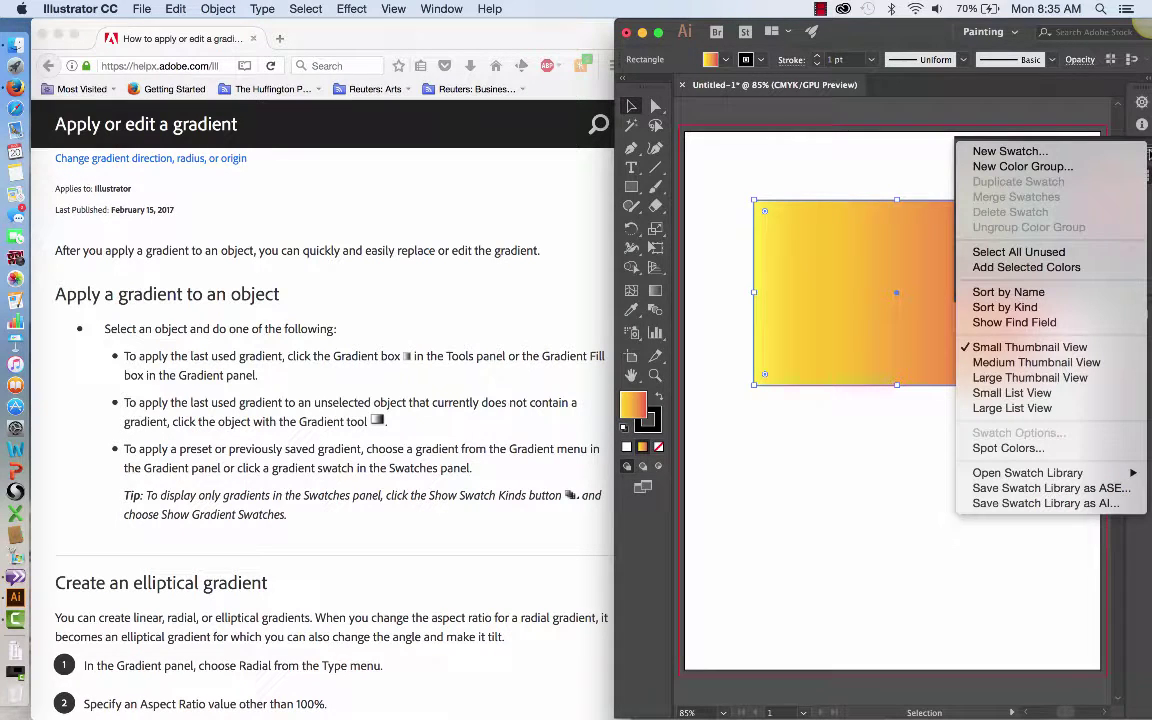
mouse_move(1078, 474)
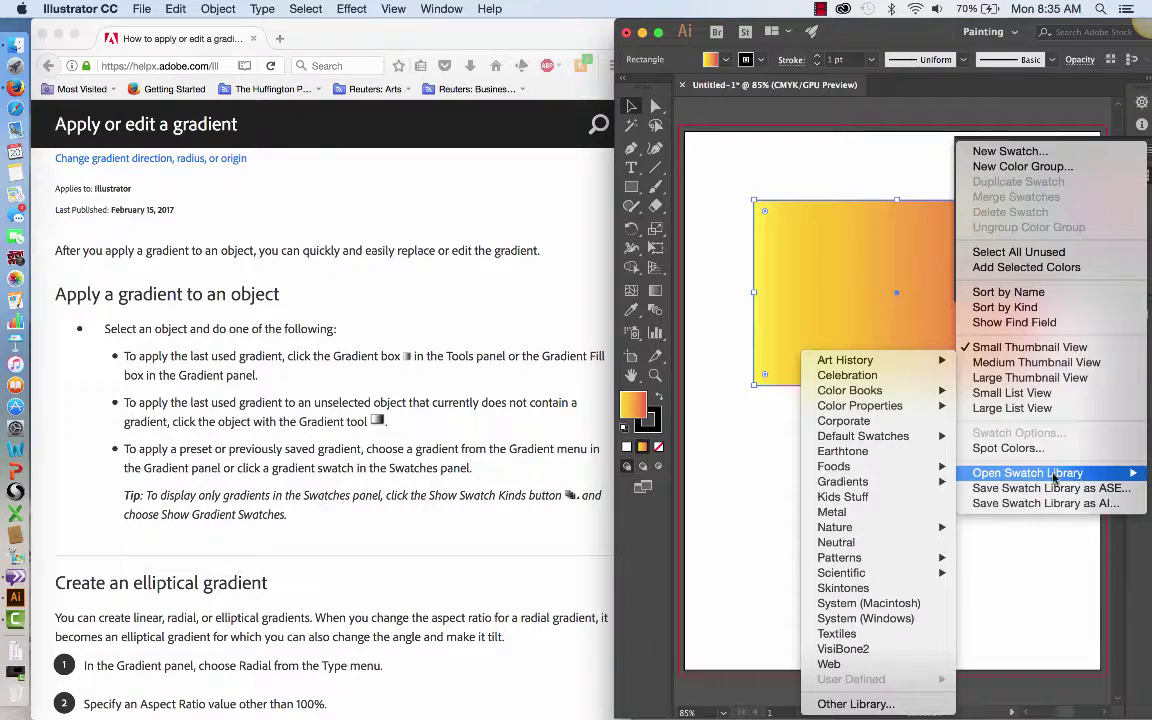
click(930, 157)
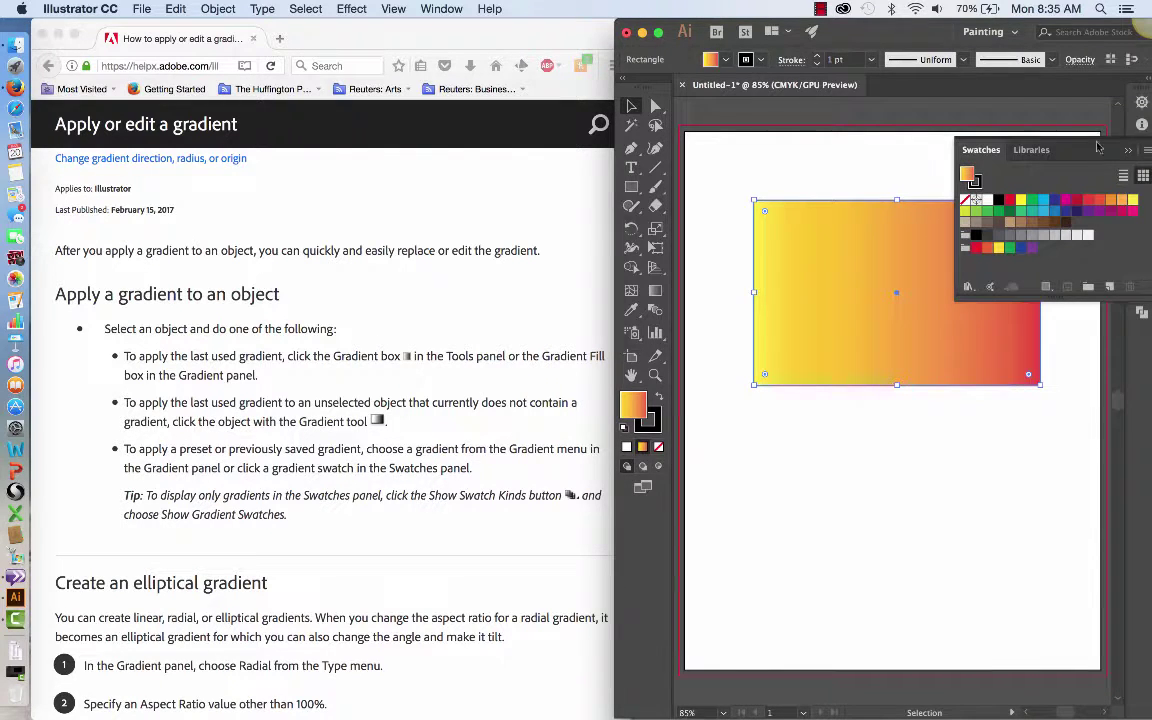
click(1147, 150)
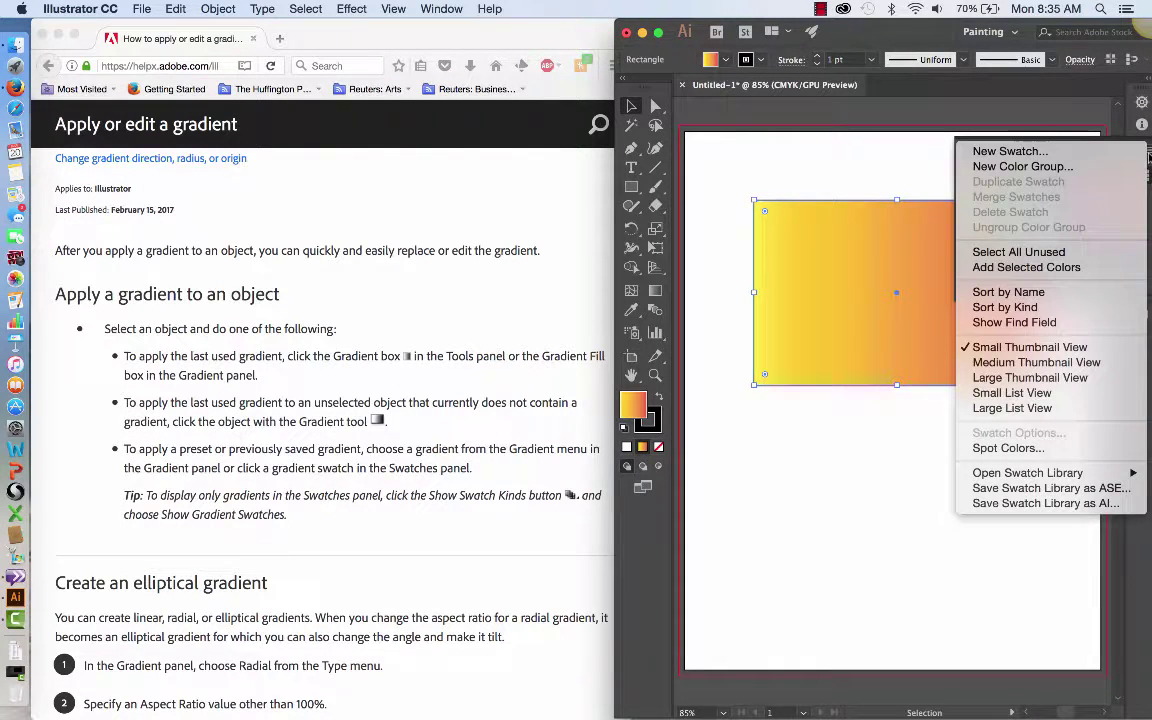
click(897, 152)
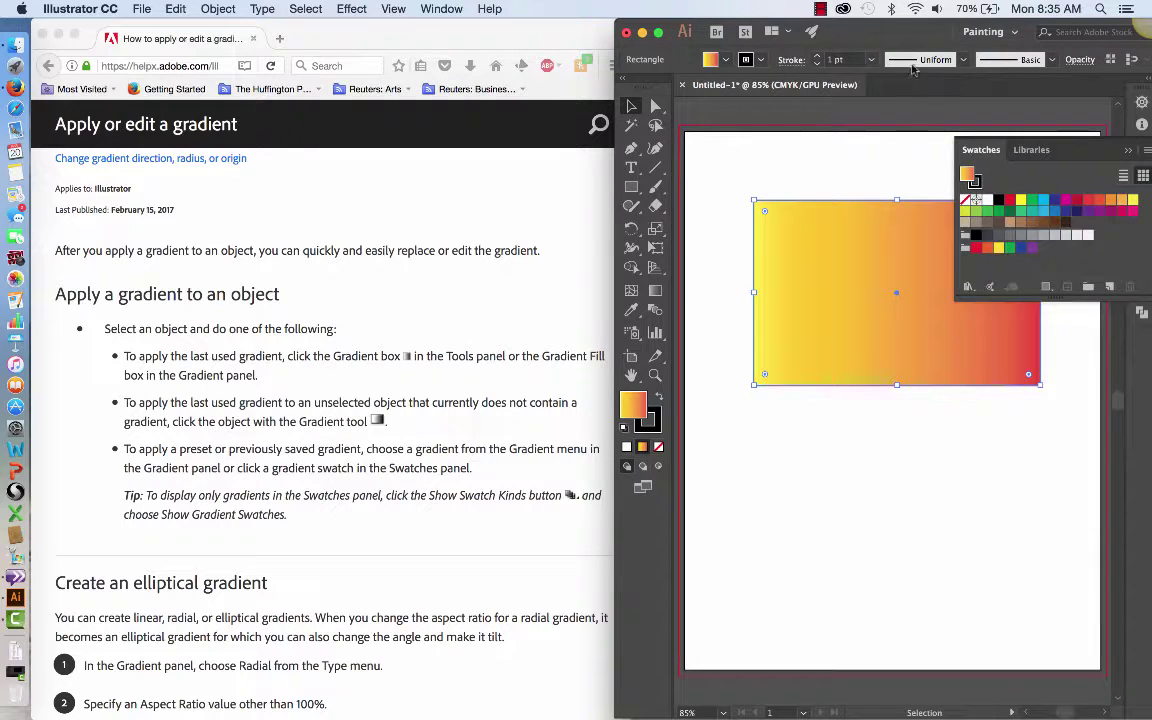
drag(889, 36, 843, 36)
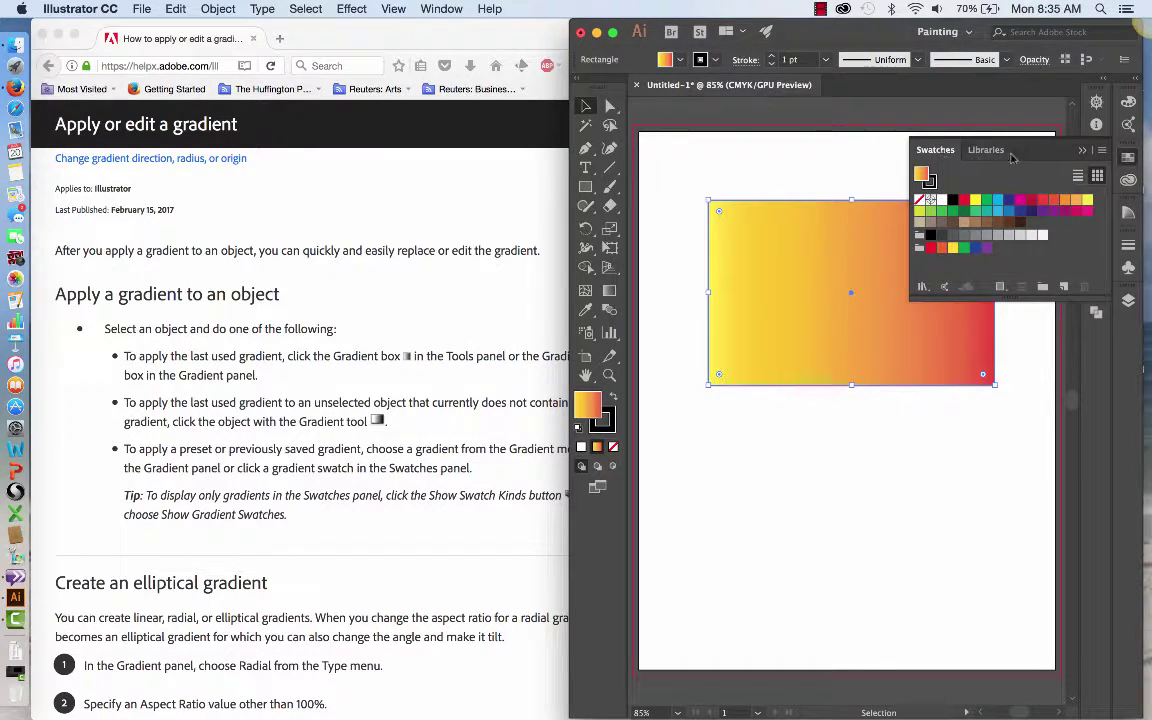
Open the Skintones library from the Gradients swatch libraries.
click(1104, 154)
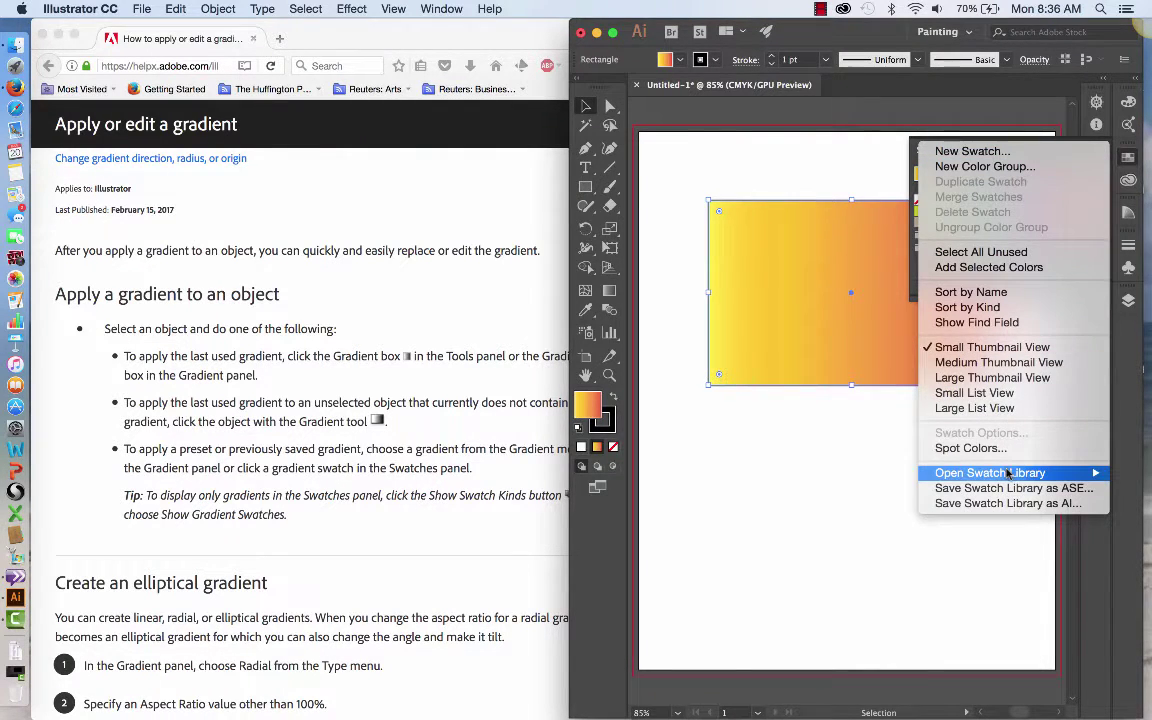
mouse_move(1010, 474)
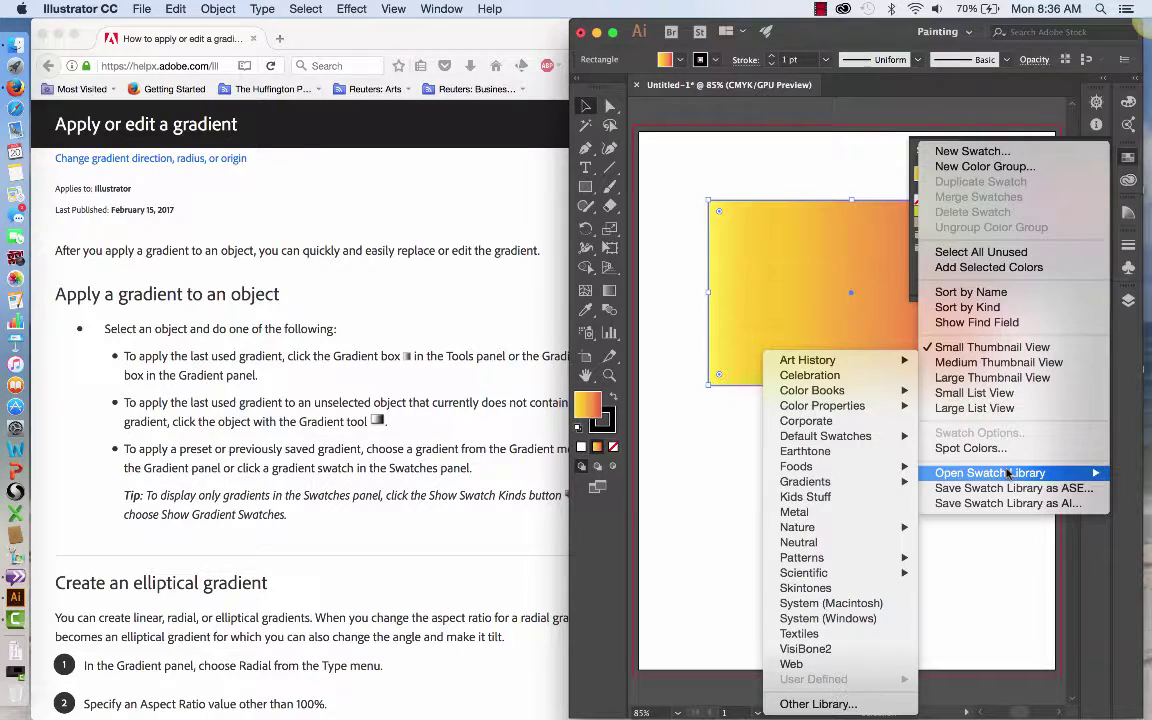
mouse_move(817, 484)
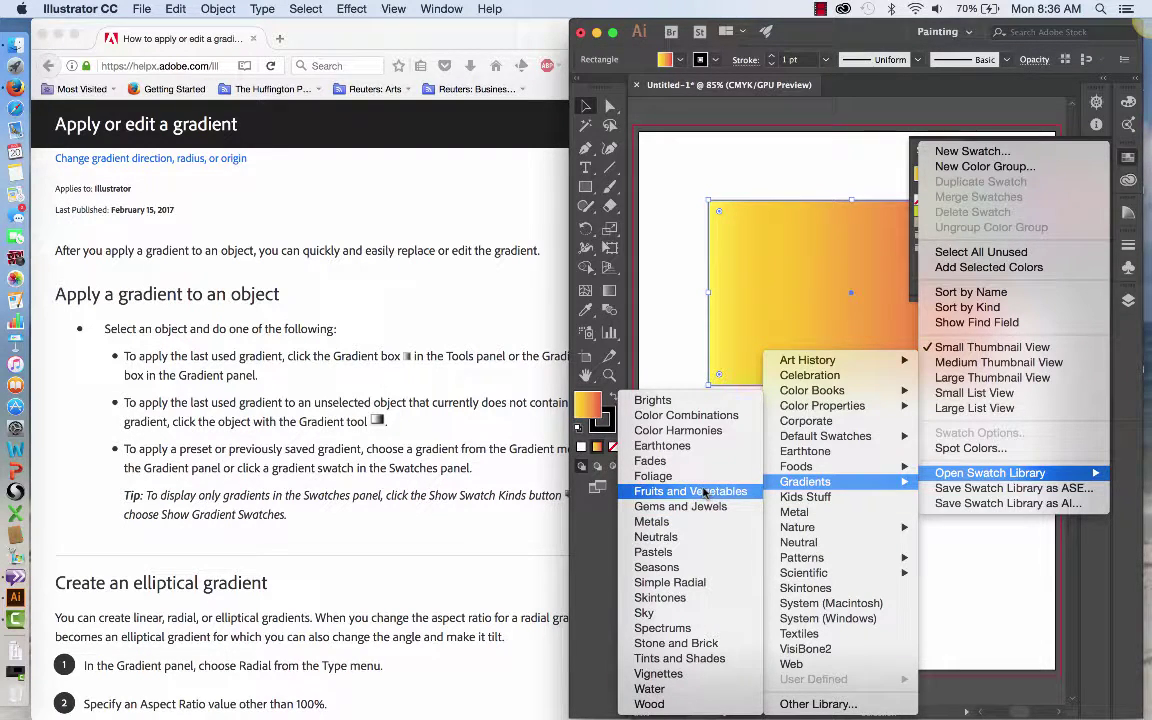
click(681, 598)
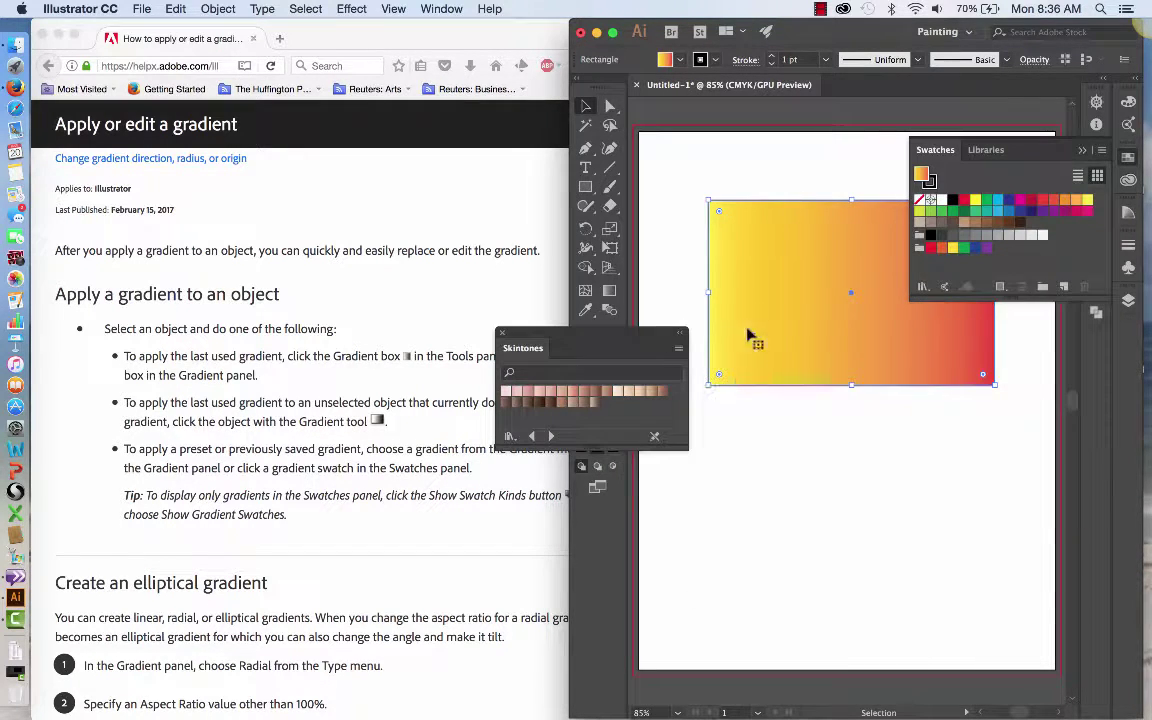
Try several Skintones gradients on the rectangle, finish with the pale pink first swatch, and close the library.
click(584, 390)
click(639, 390)
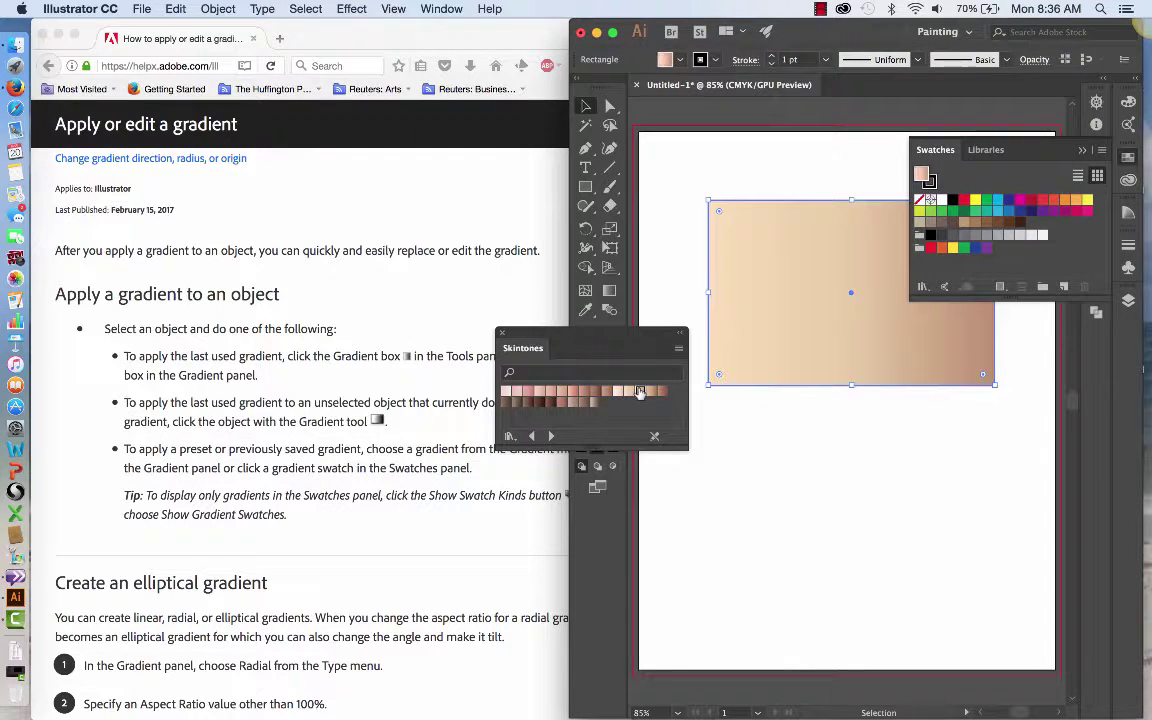
click(596, 405)
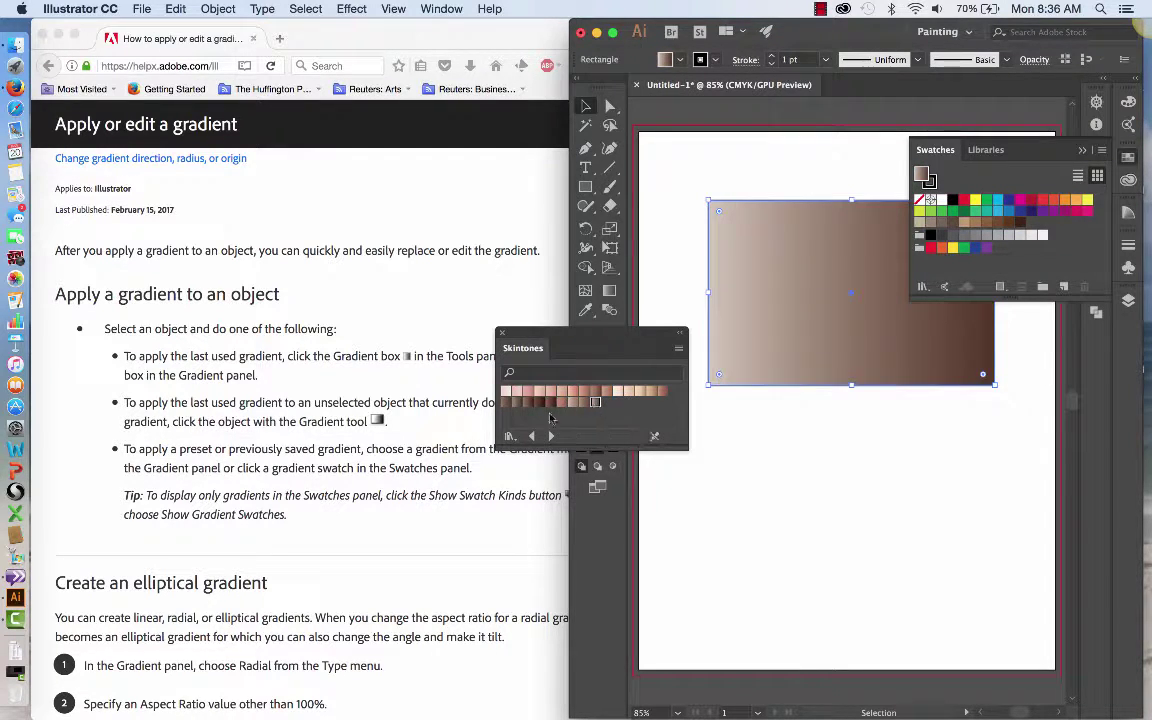
click(539, 404)
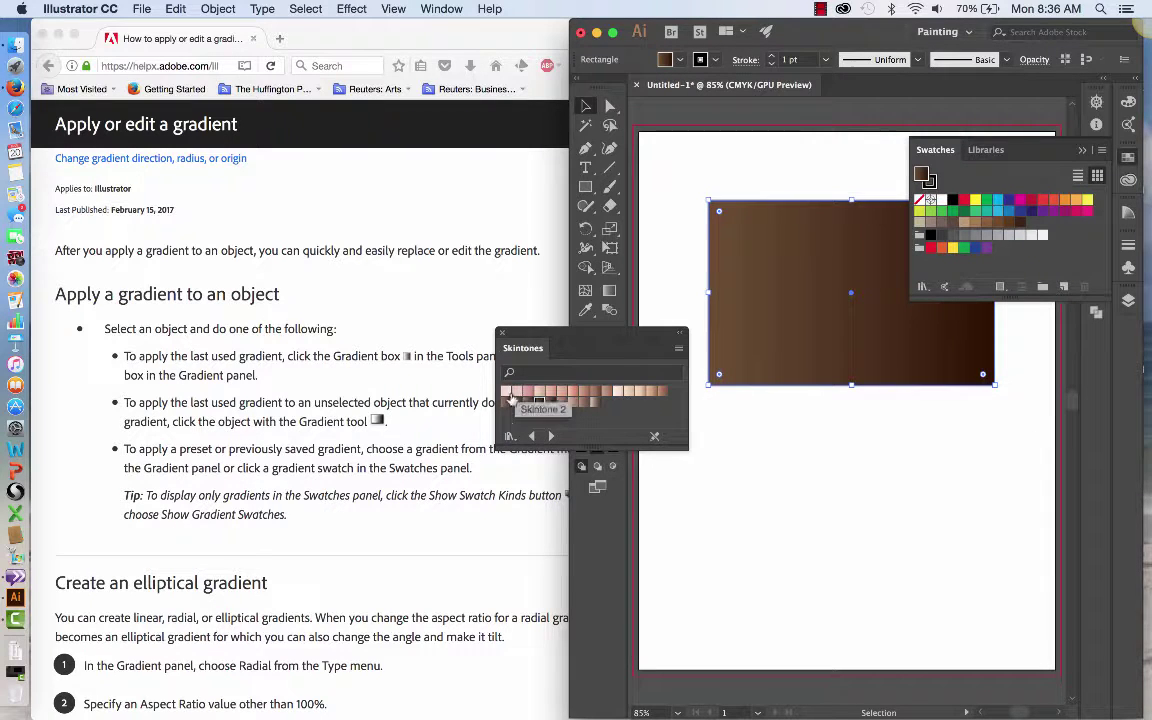
click(506, 393)
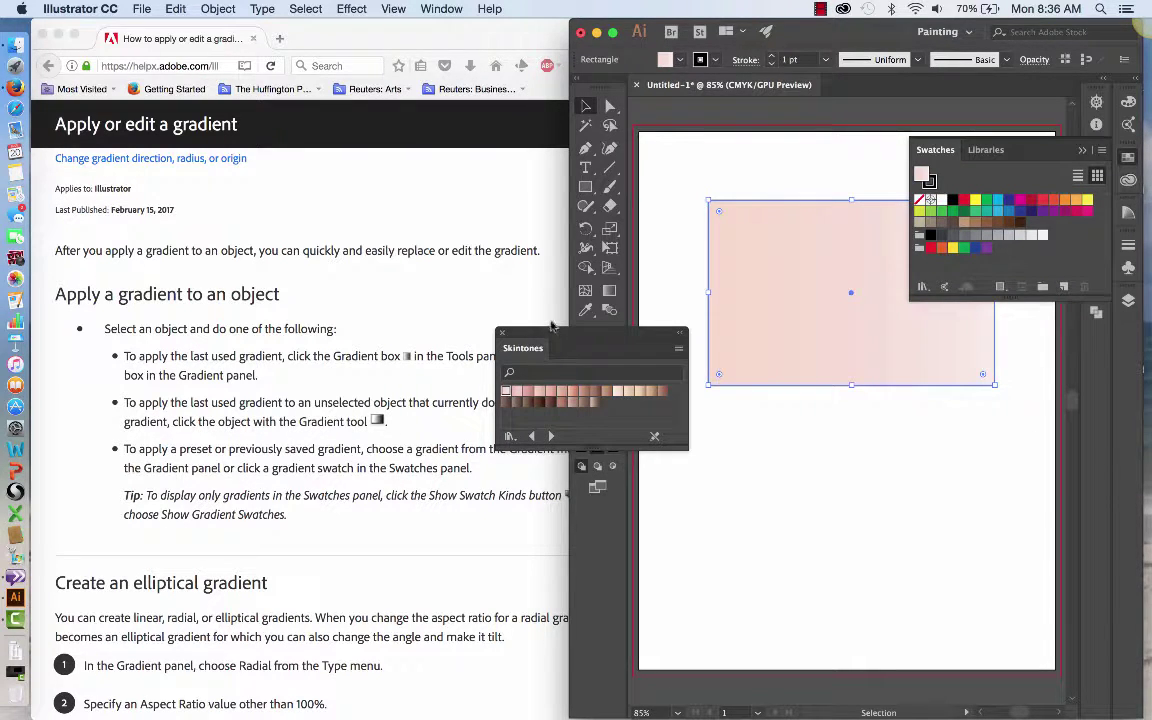
click(502, 333)
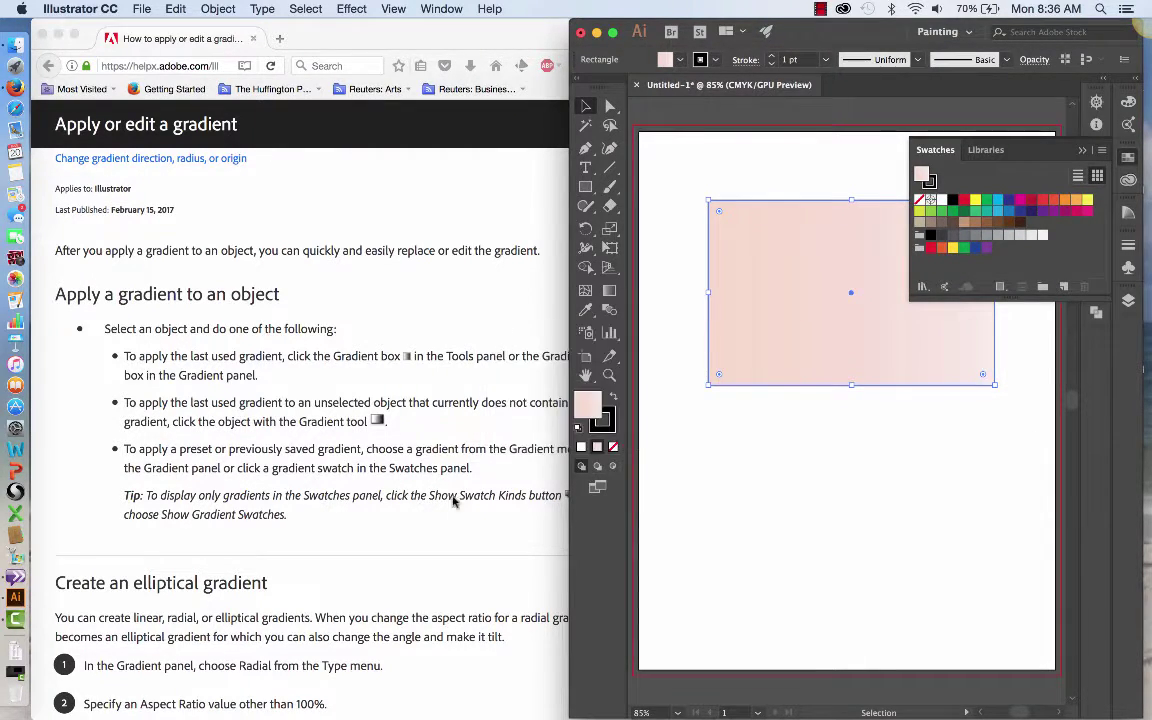
Read the help page's tip on displaying only gradient swatches in Firefox, and return to the Swatches panel in Illustrator.
scroll(455, 520, down, 1)
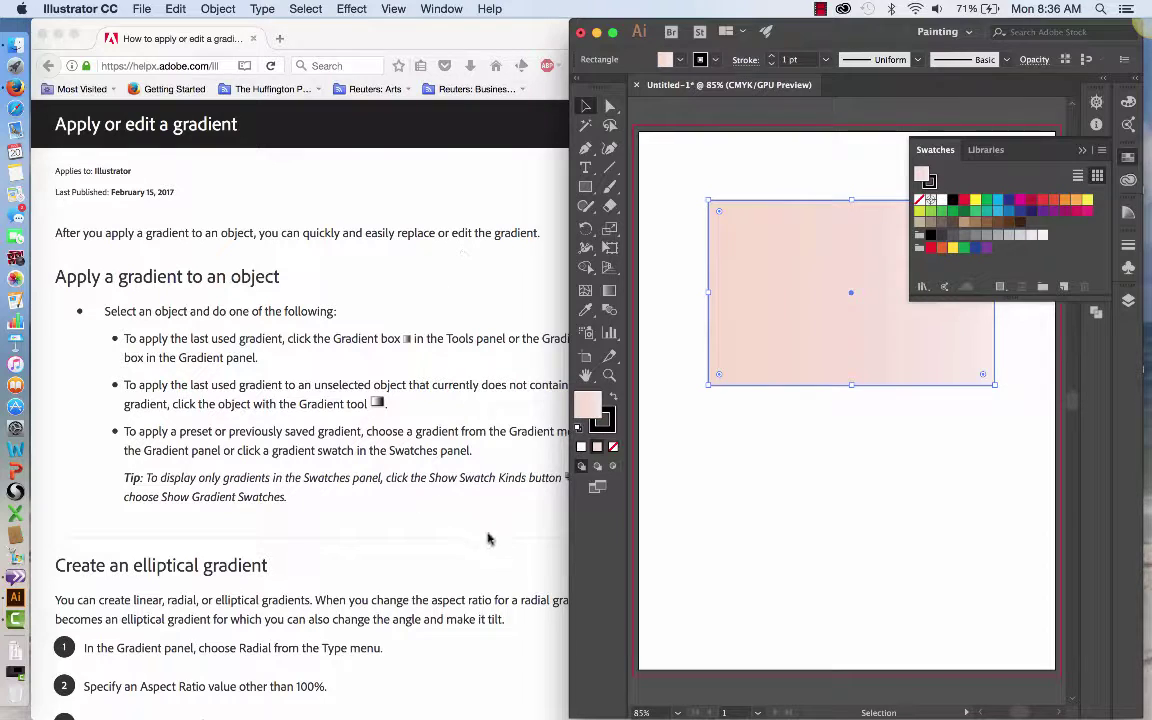
click(521, 529)
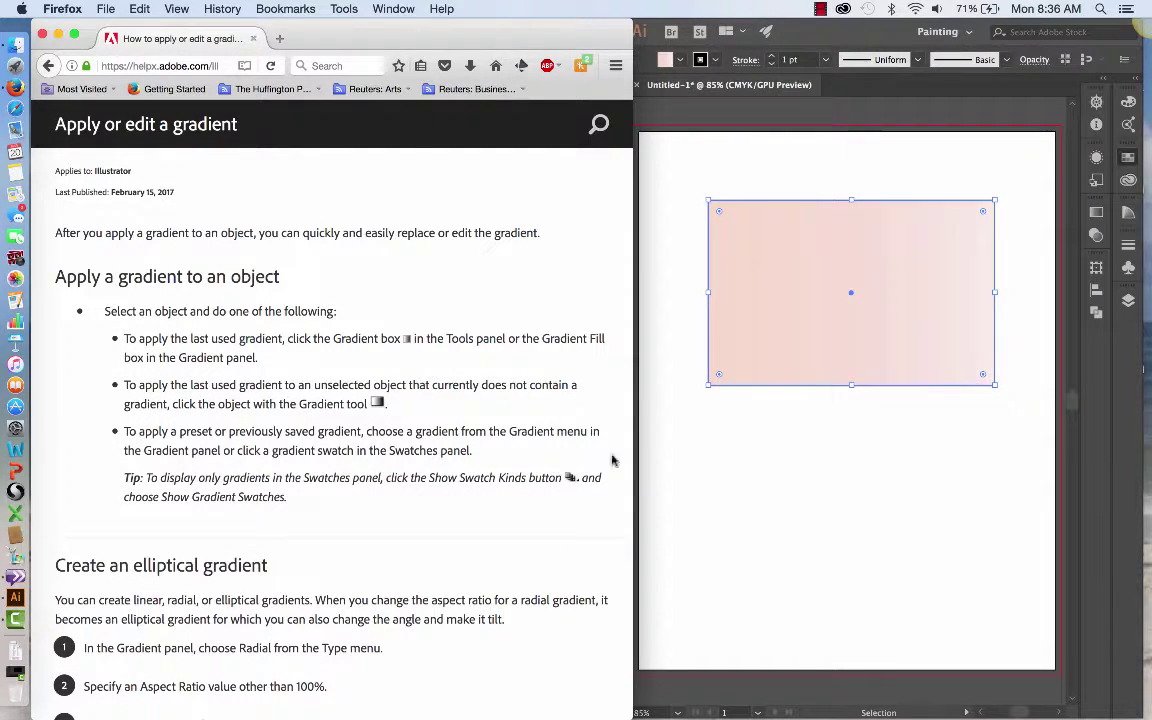
click(1128, 159)
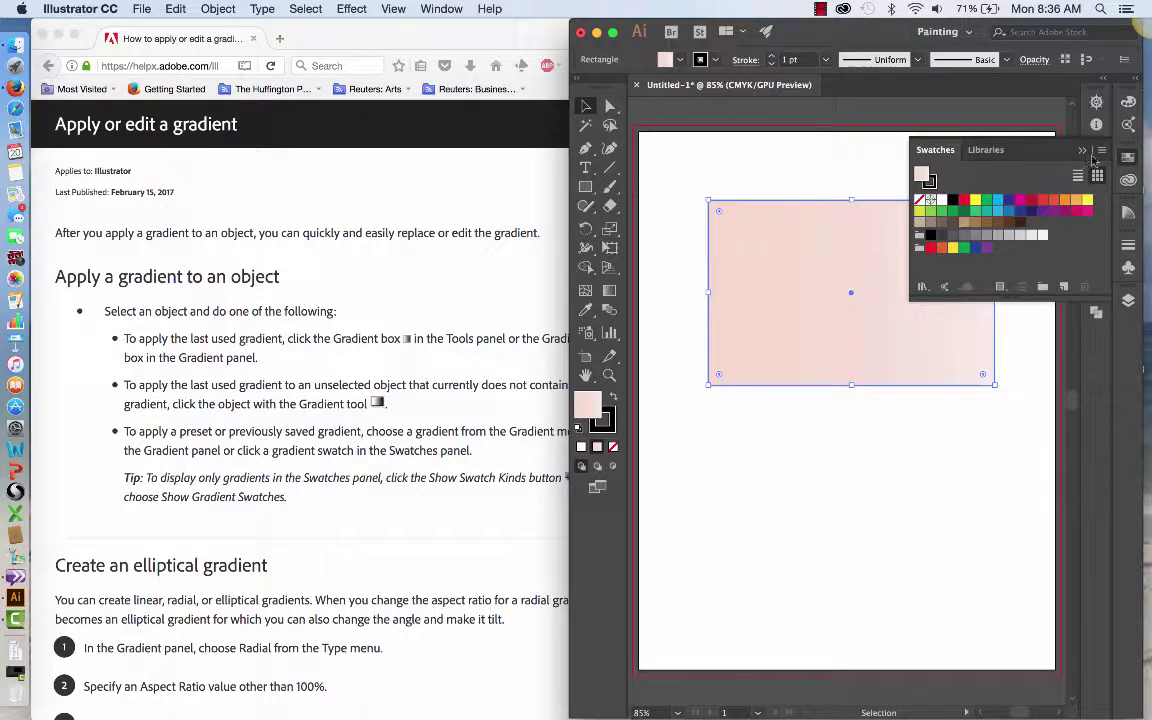
Recheck the help page's tip in Firefox, and filter the Swatches panel in Illustrator to show only gradient swatches.
click(1103, 151)
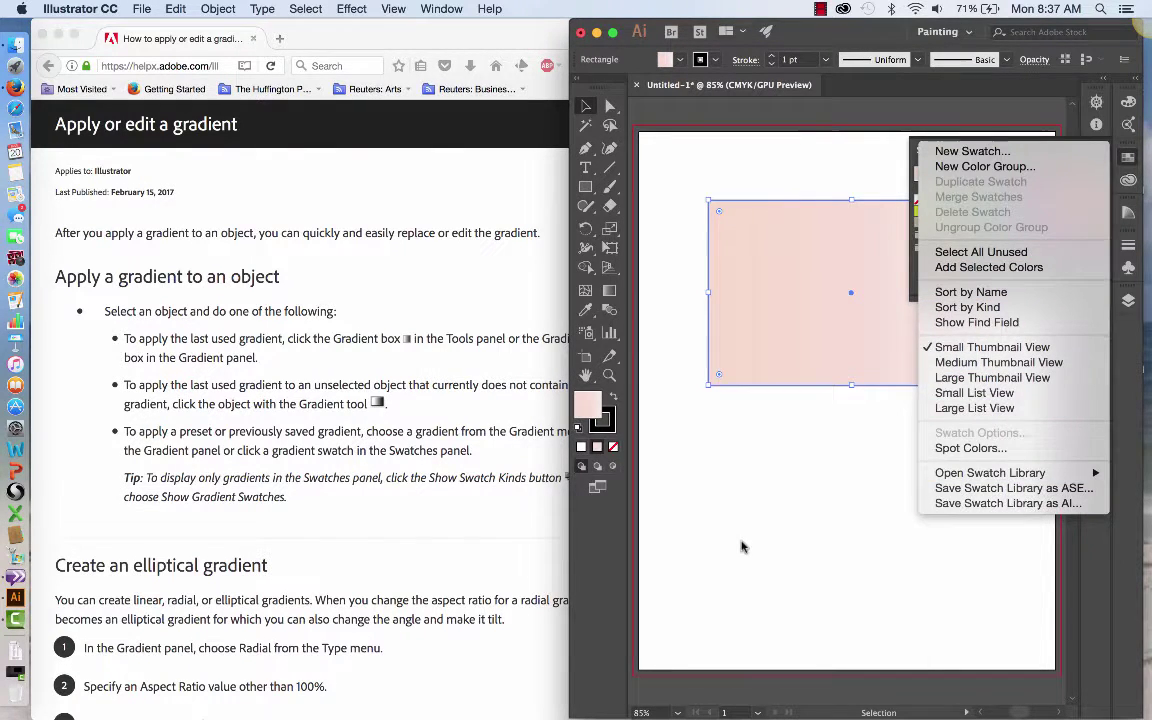
click(427, 558)
click(432, 527)
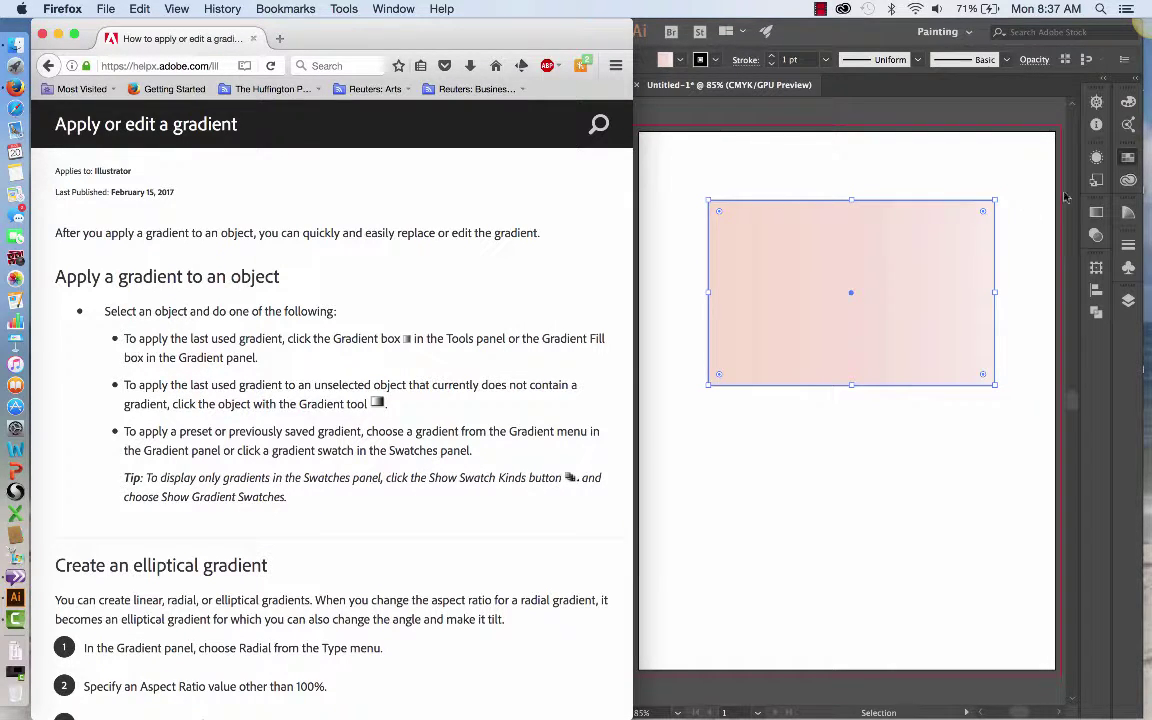
click(1128, 160)
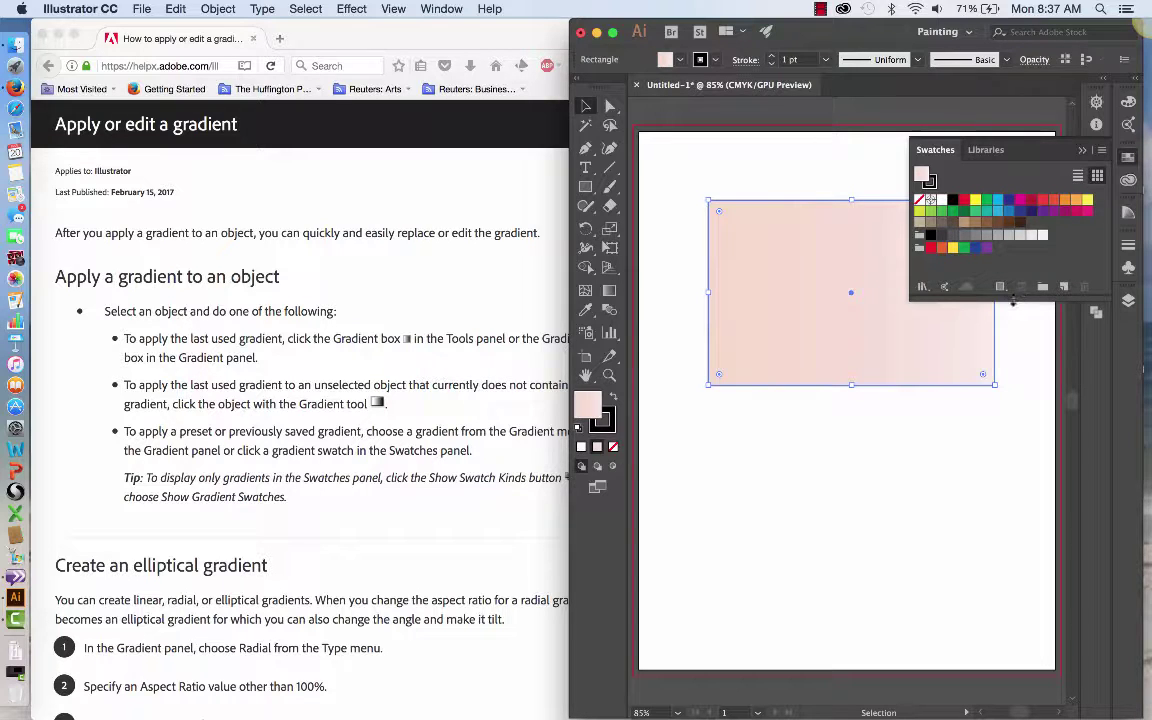
click(1000, 288)
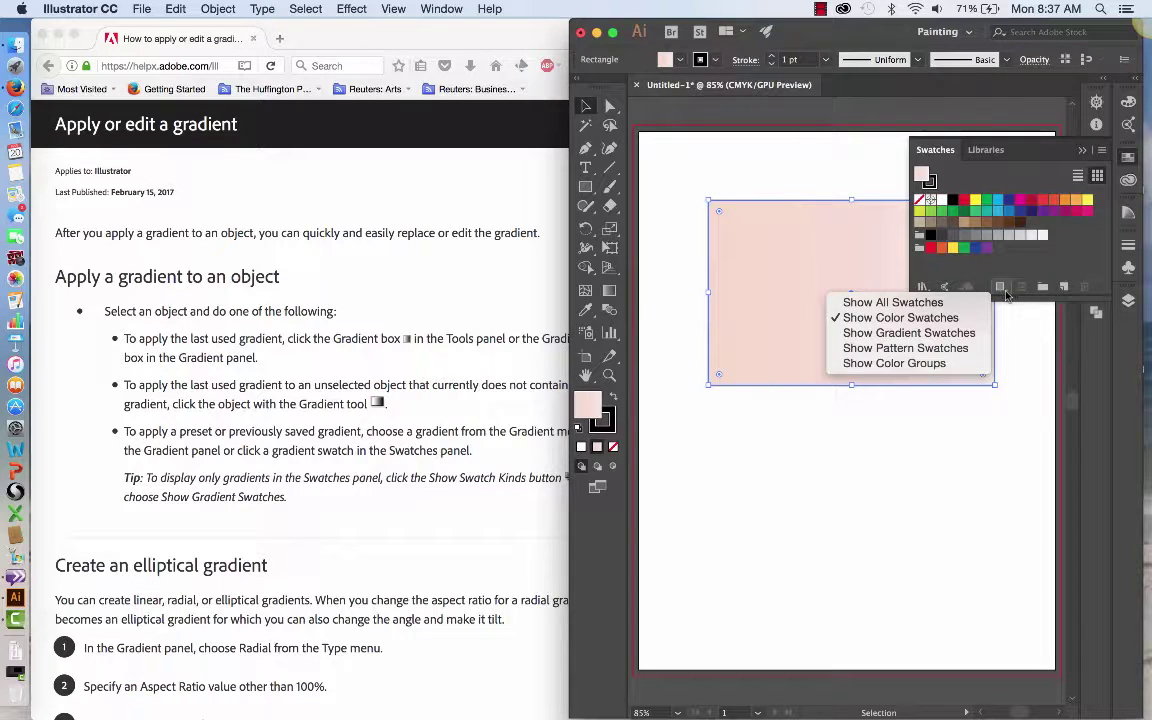
click(970, 333)
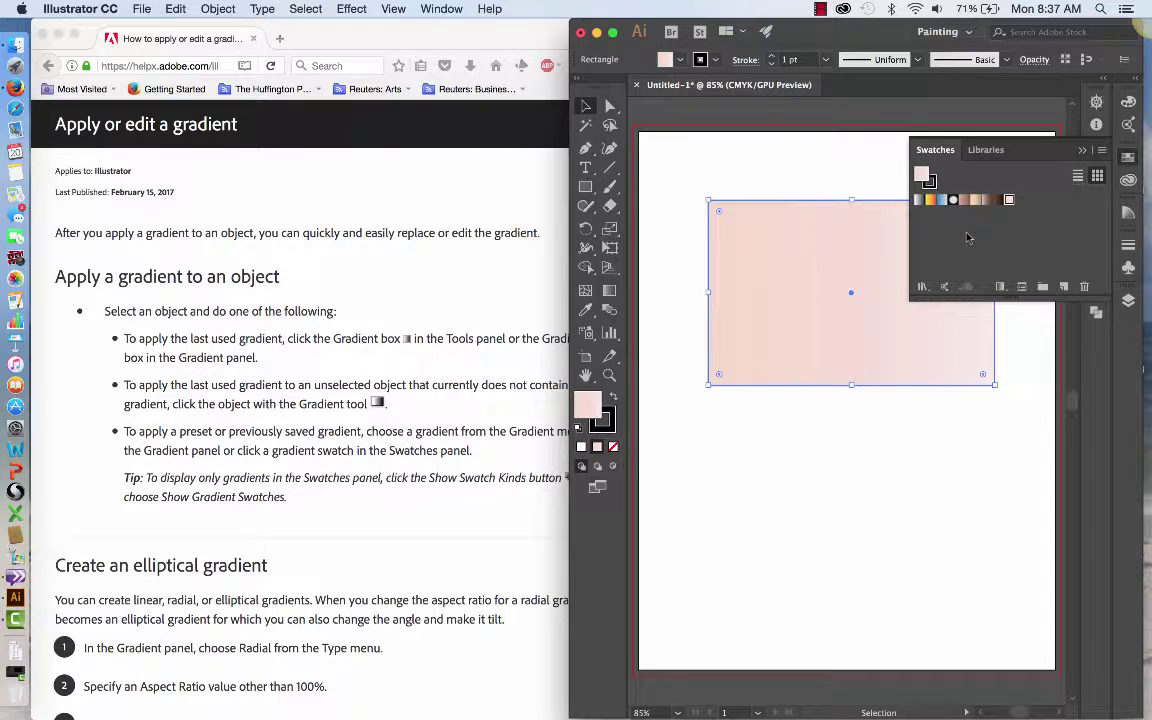
Read the help page's Create an elliptical gradient section in Firefox and return to Illustrator.
click(432, 507)
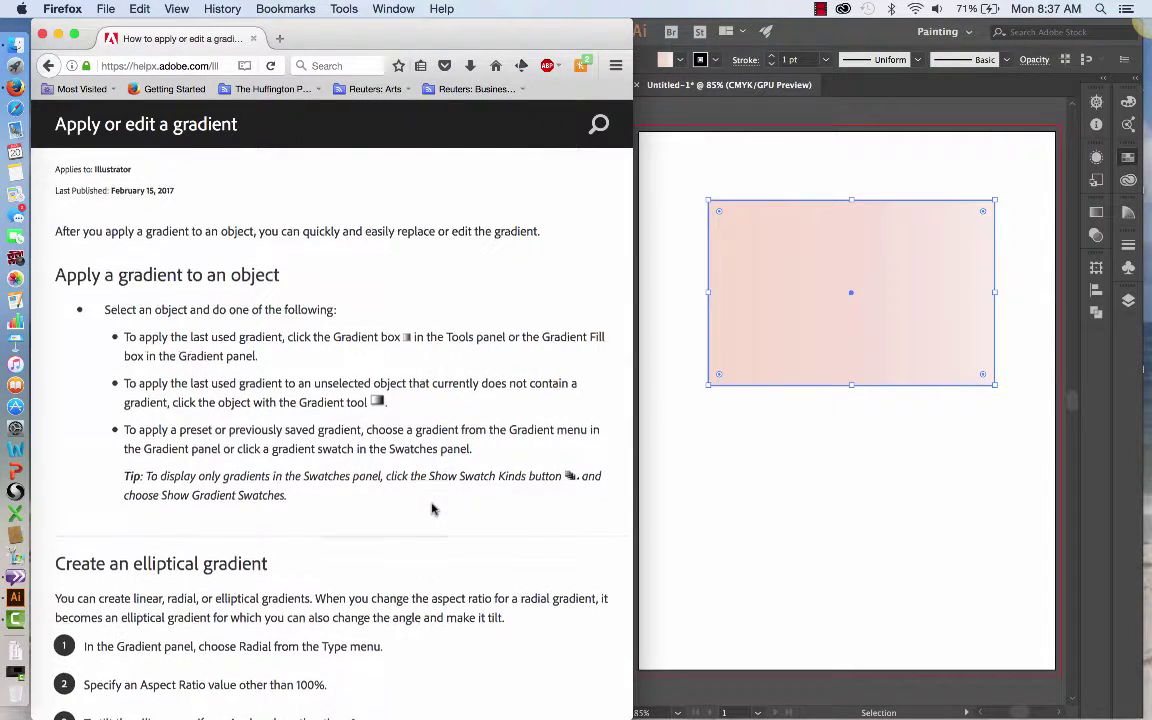
scroll(432, 509, down, 5)
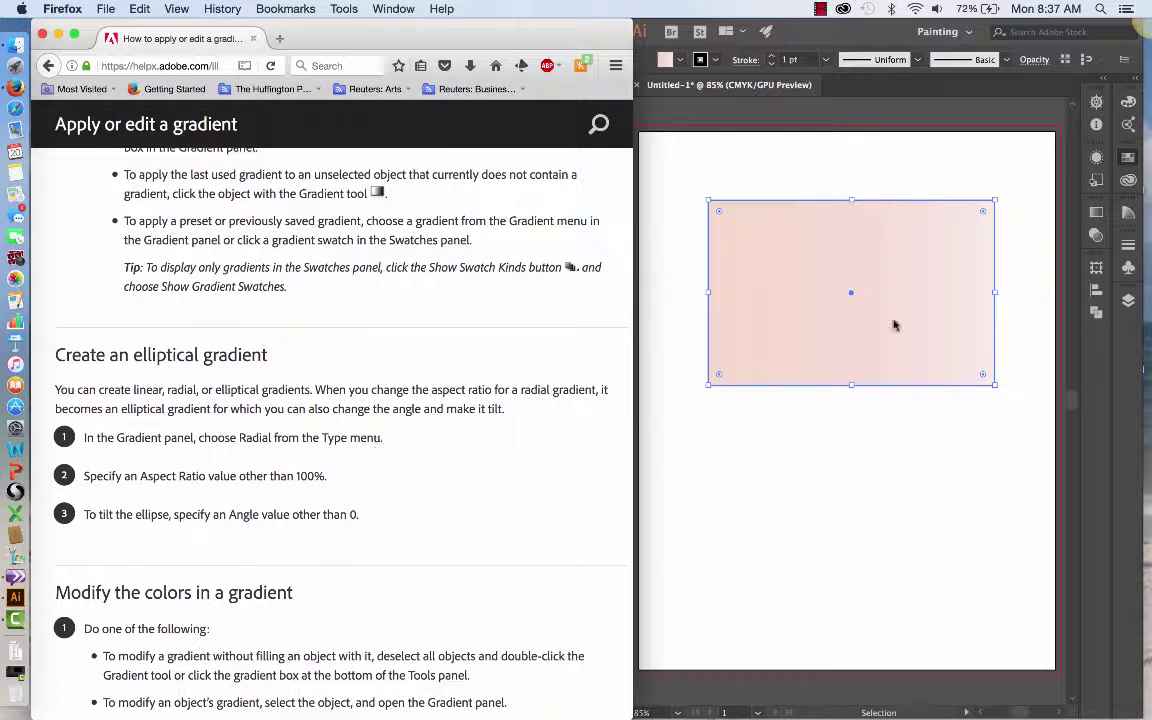
click(1096, 217)
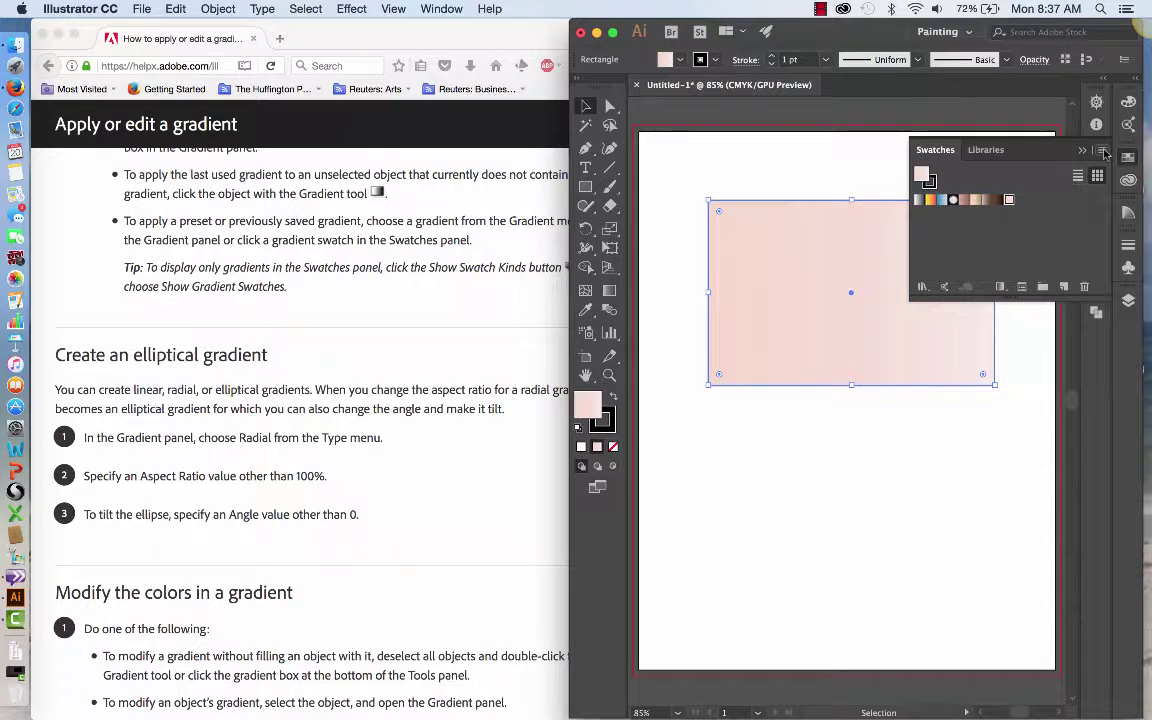
click(1104, 152)
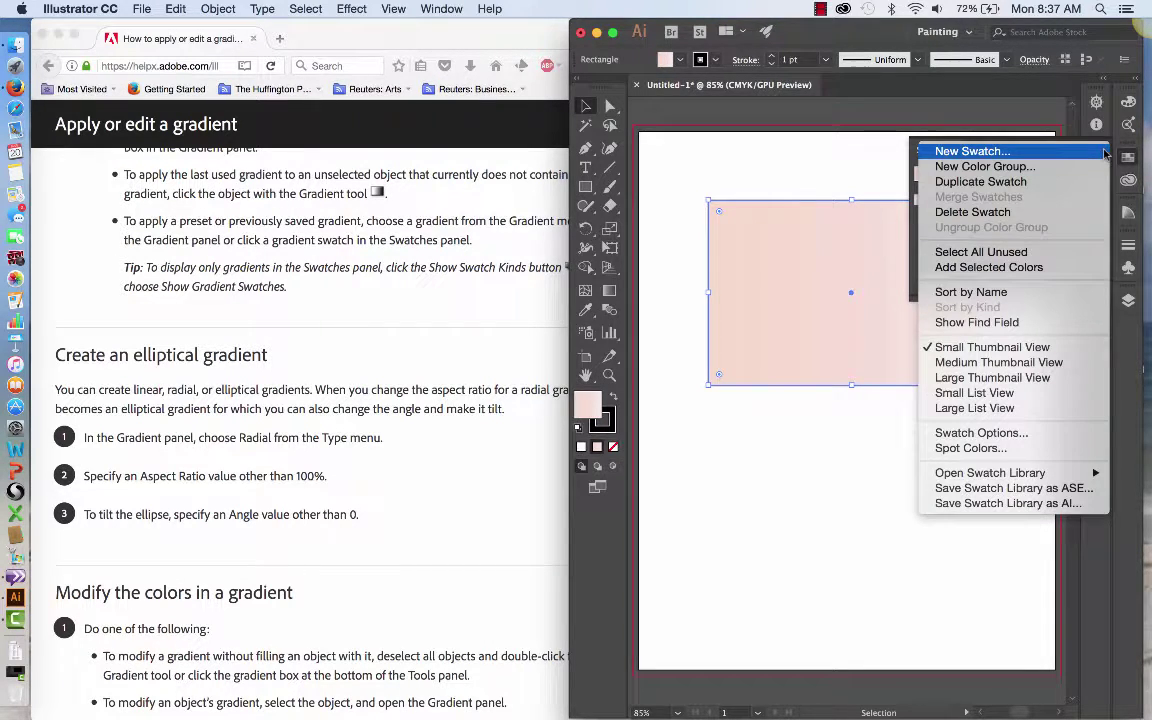
click(867, 180)
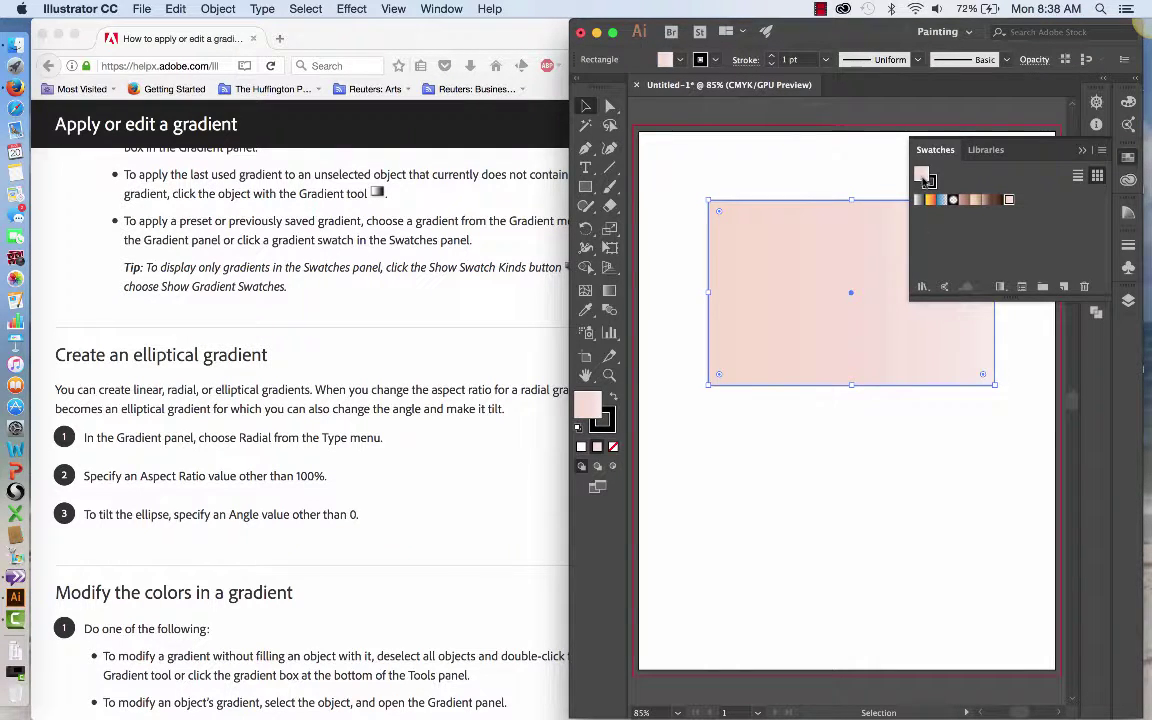
double_click(928, 180)
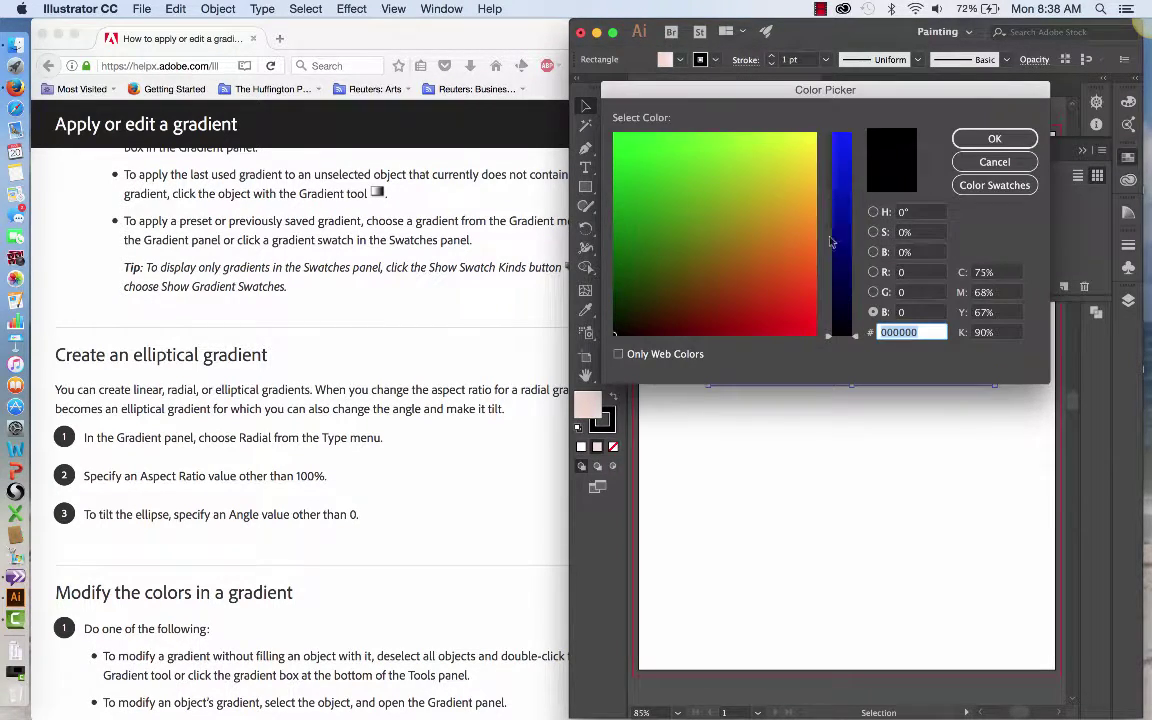
click(995, 162)
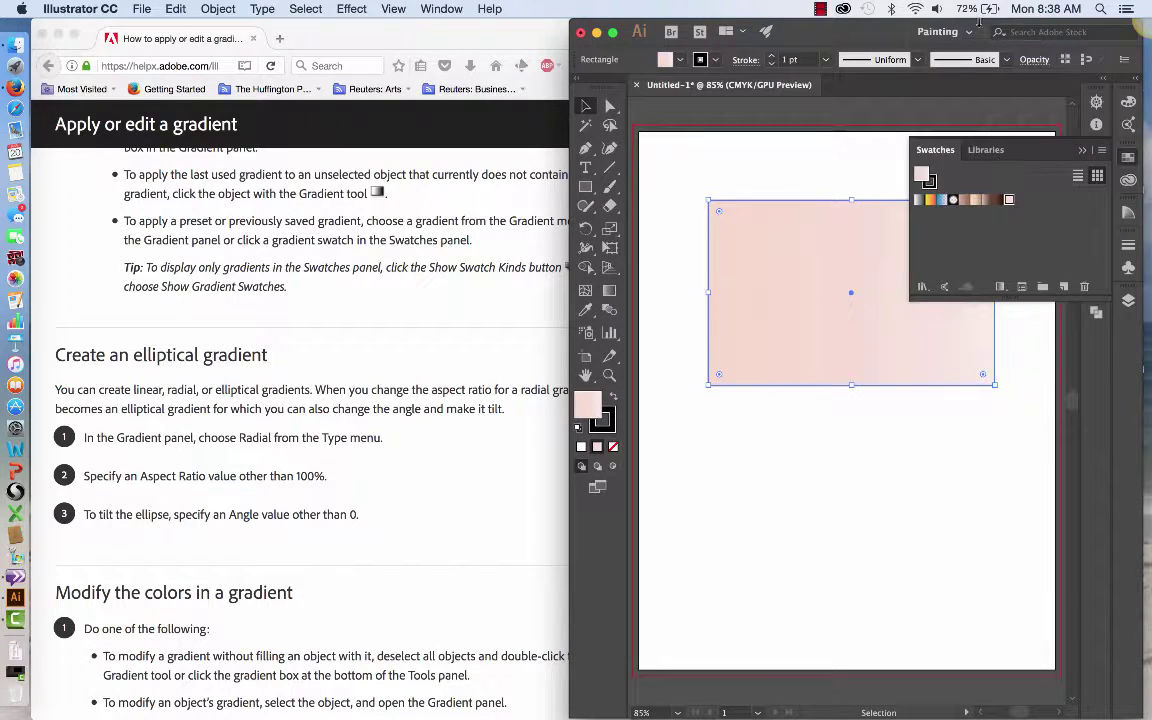
click(821, 10)
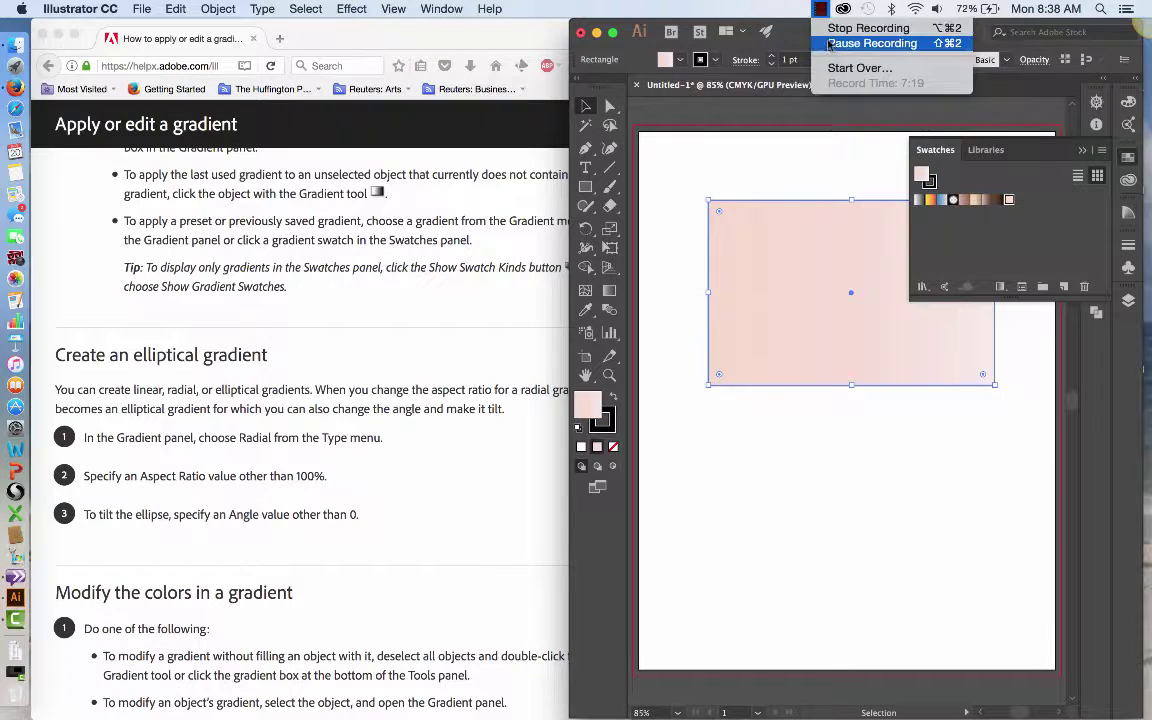
click(829, 45)
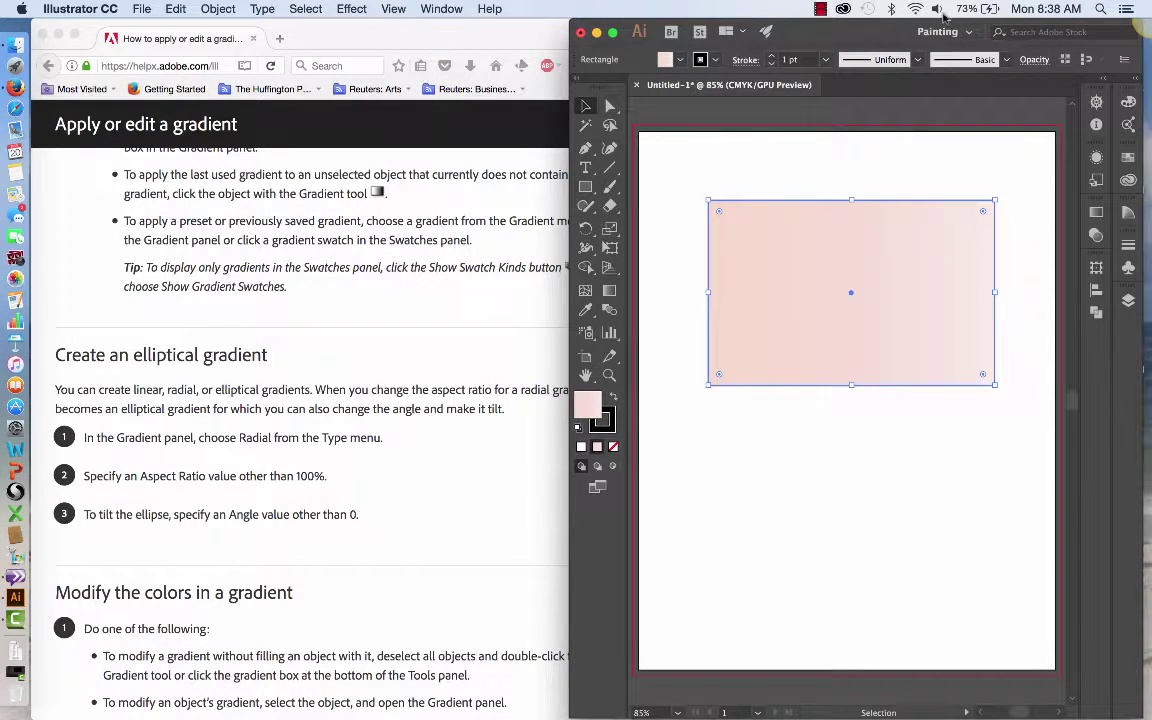
click(821, 10)
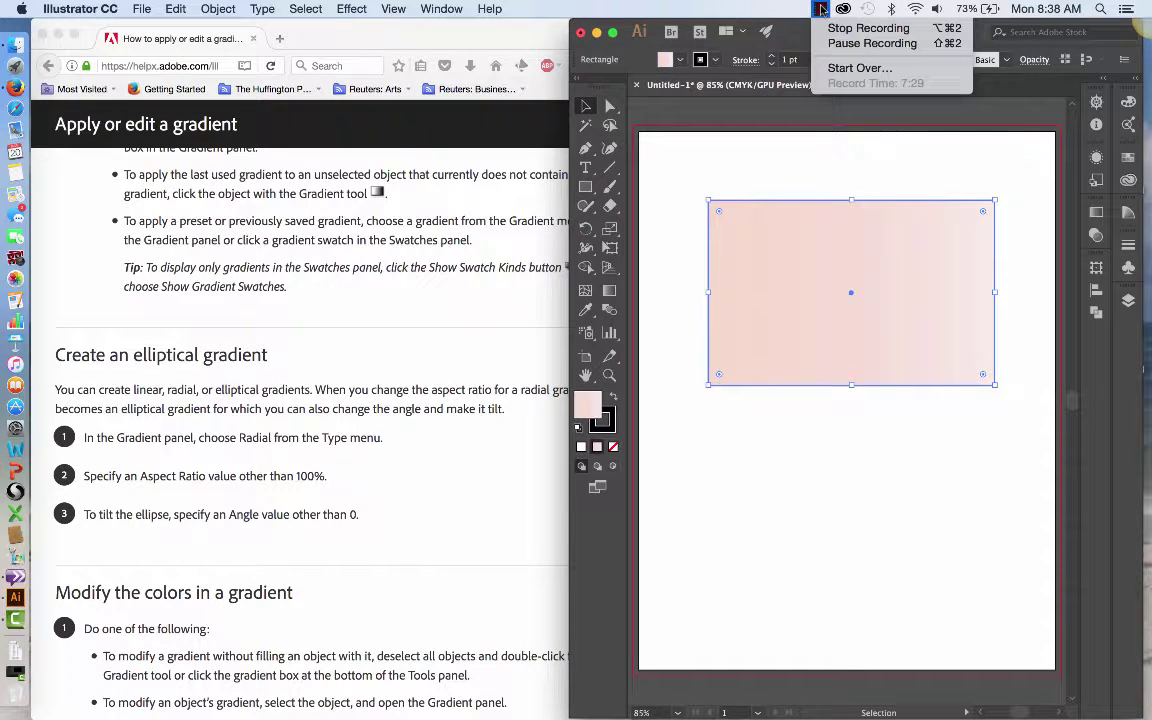
click(862, 43)
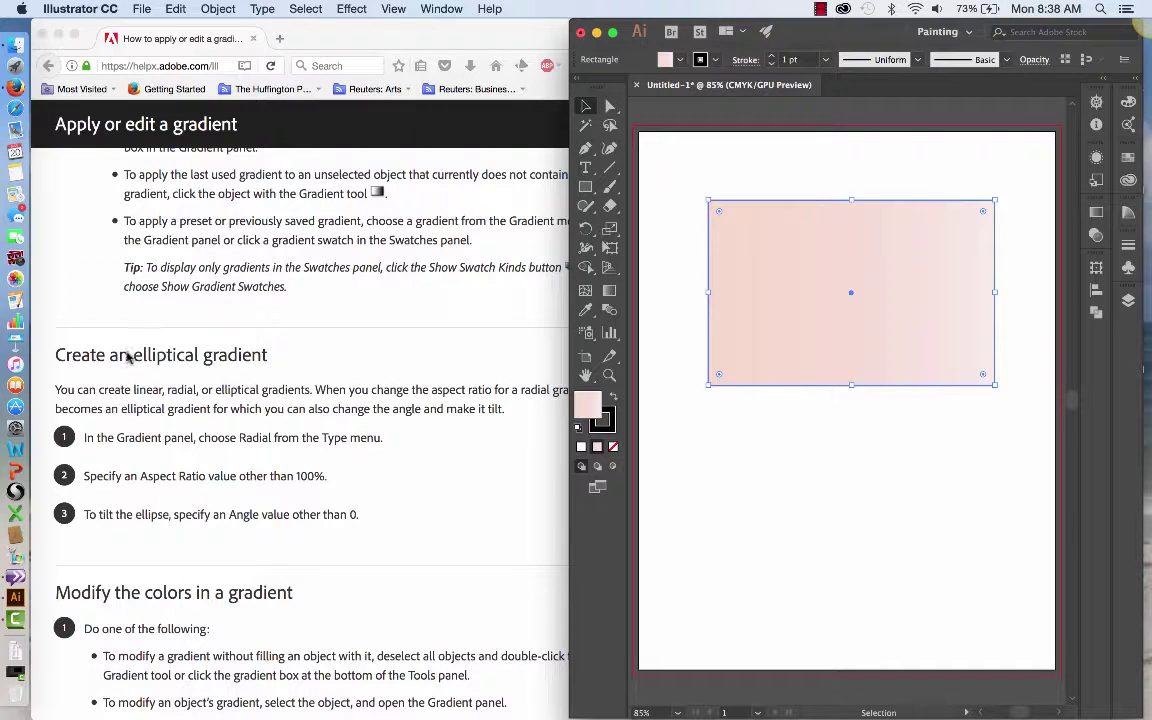
Open the Gradient panel and change the rectangle's gradient to Radial with an aspect ratio of 40%.
click(1096, 214)
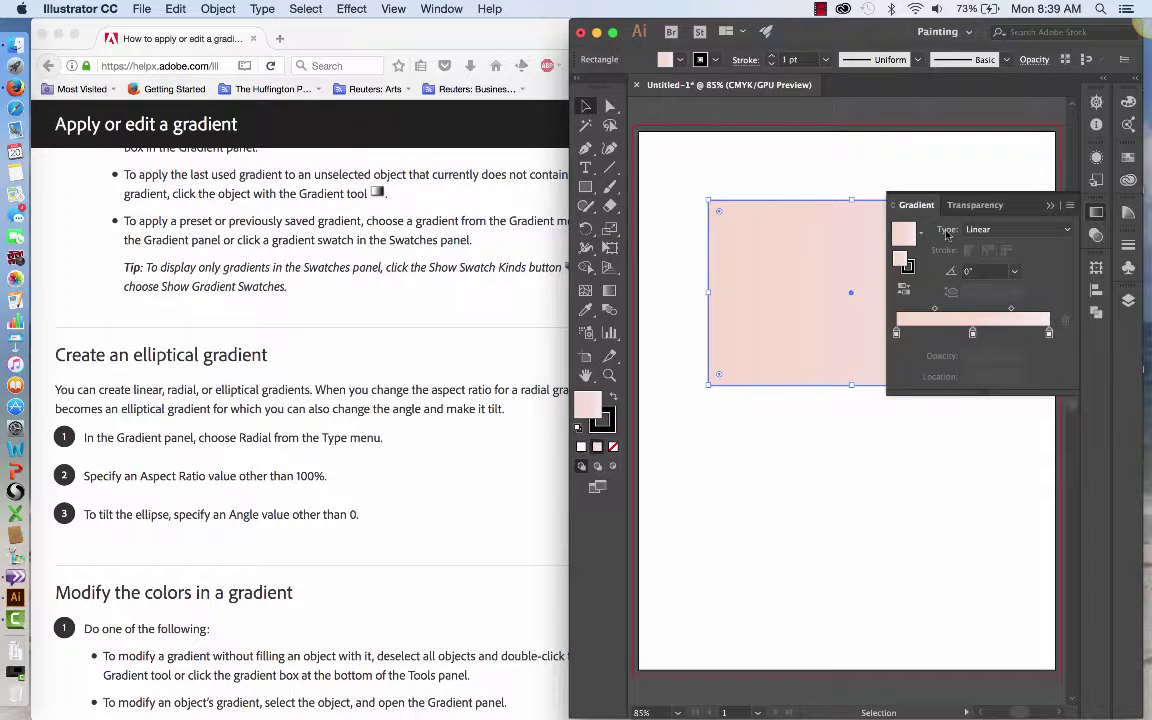
click(1067, 232)
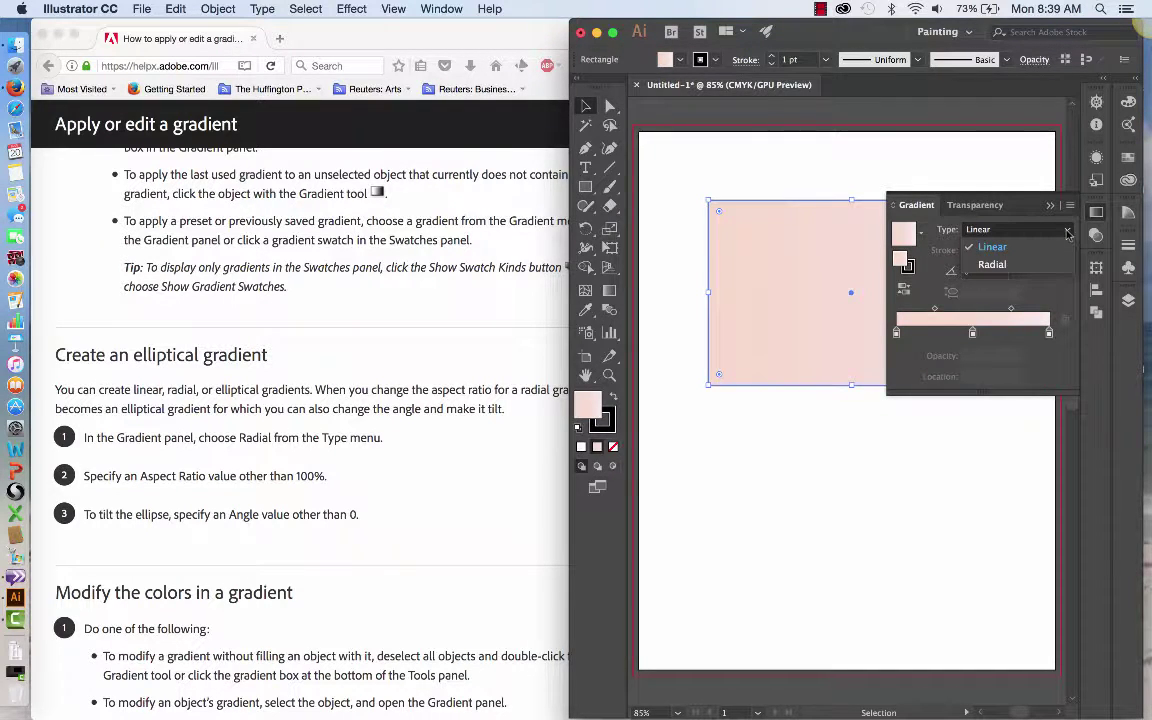
click(994, 265)
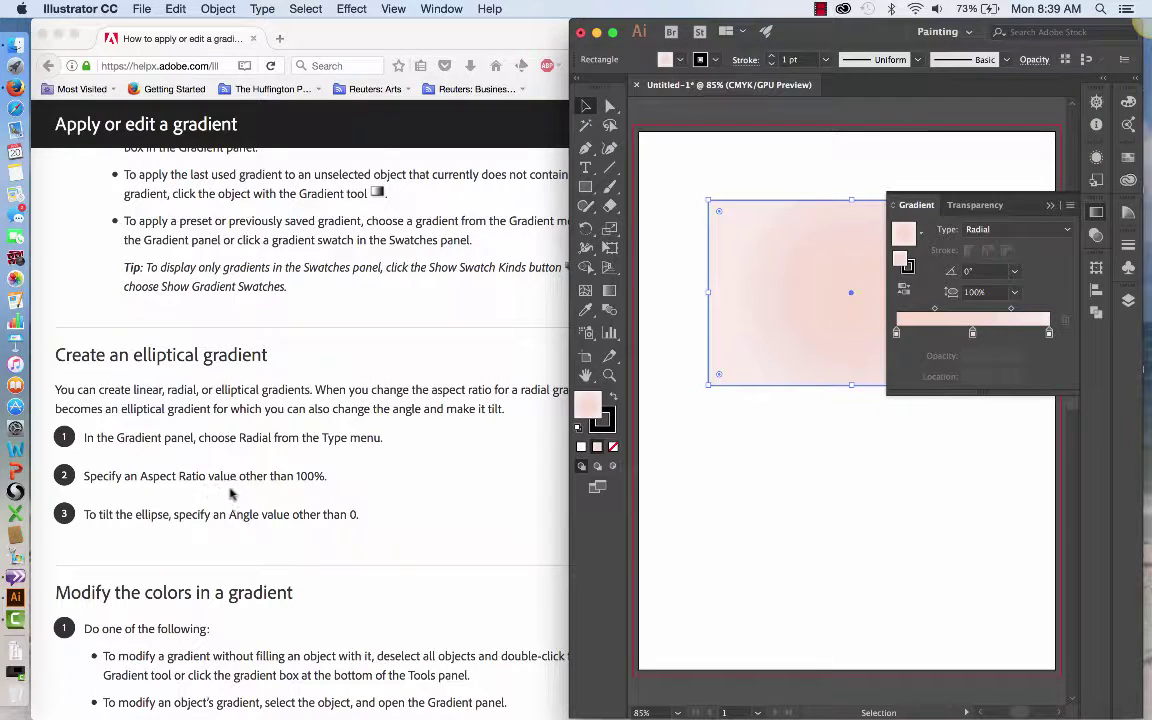
click(1015, 292)
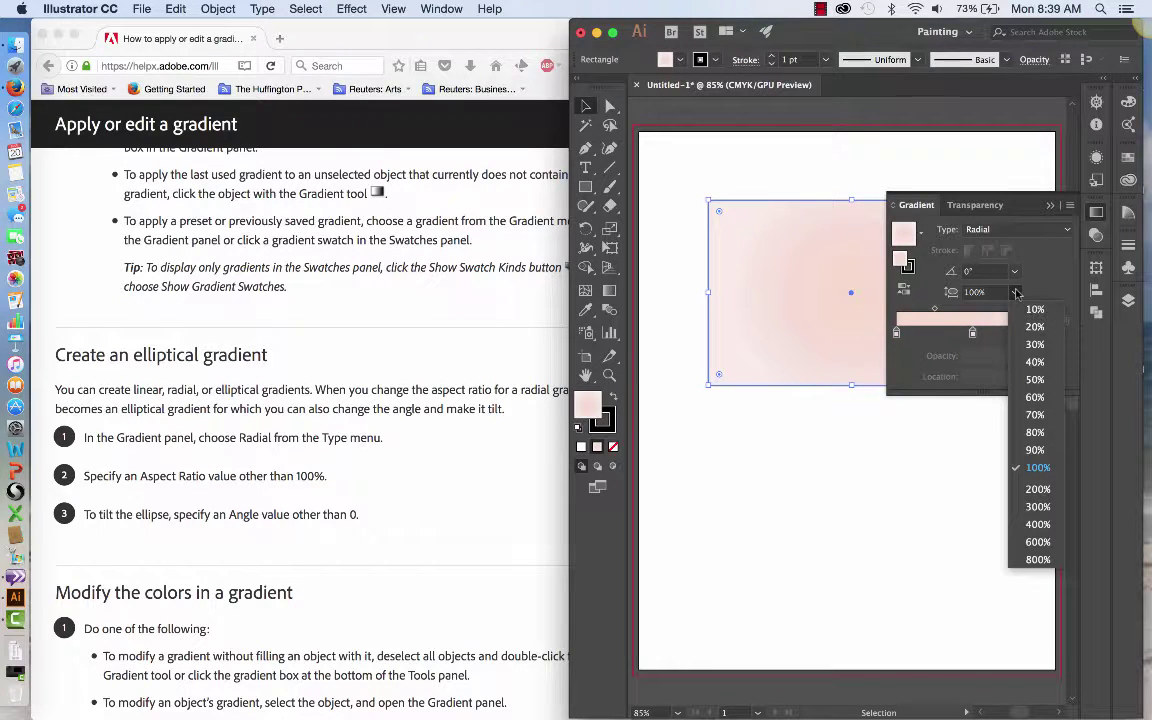
click(1035, 362)
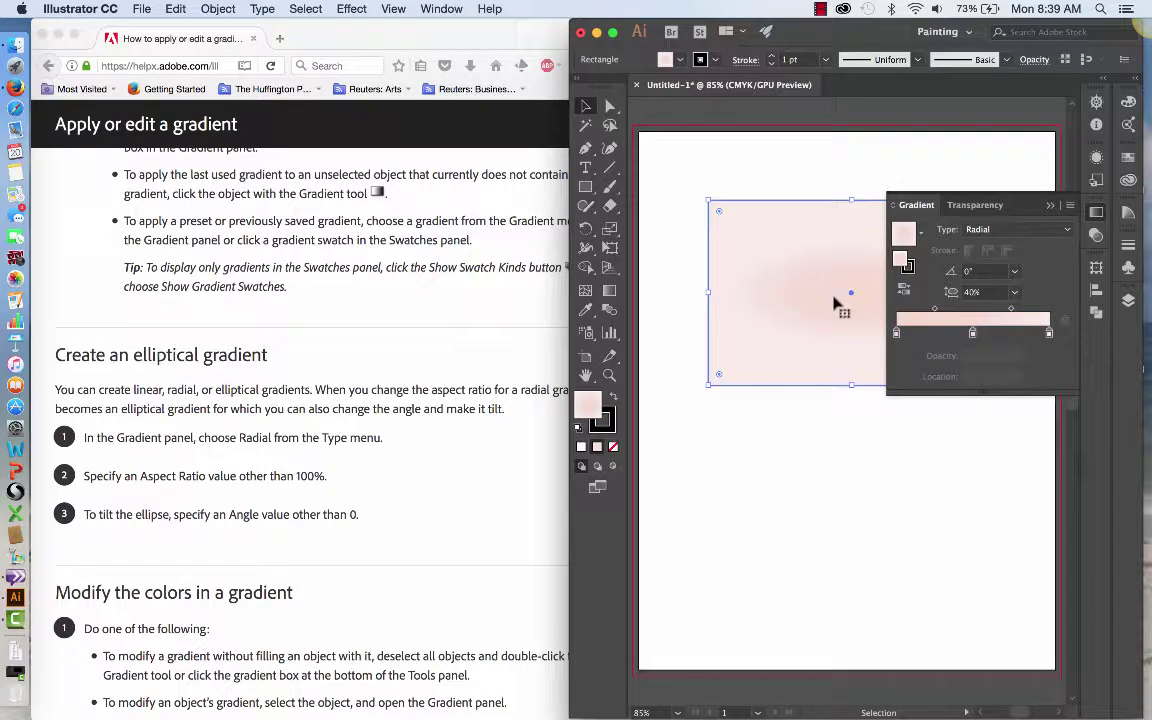
Apply the Skintone 24 gradient to the rectangle and set its angle to 120°.
click(920, 234)
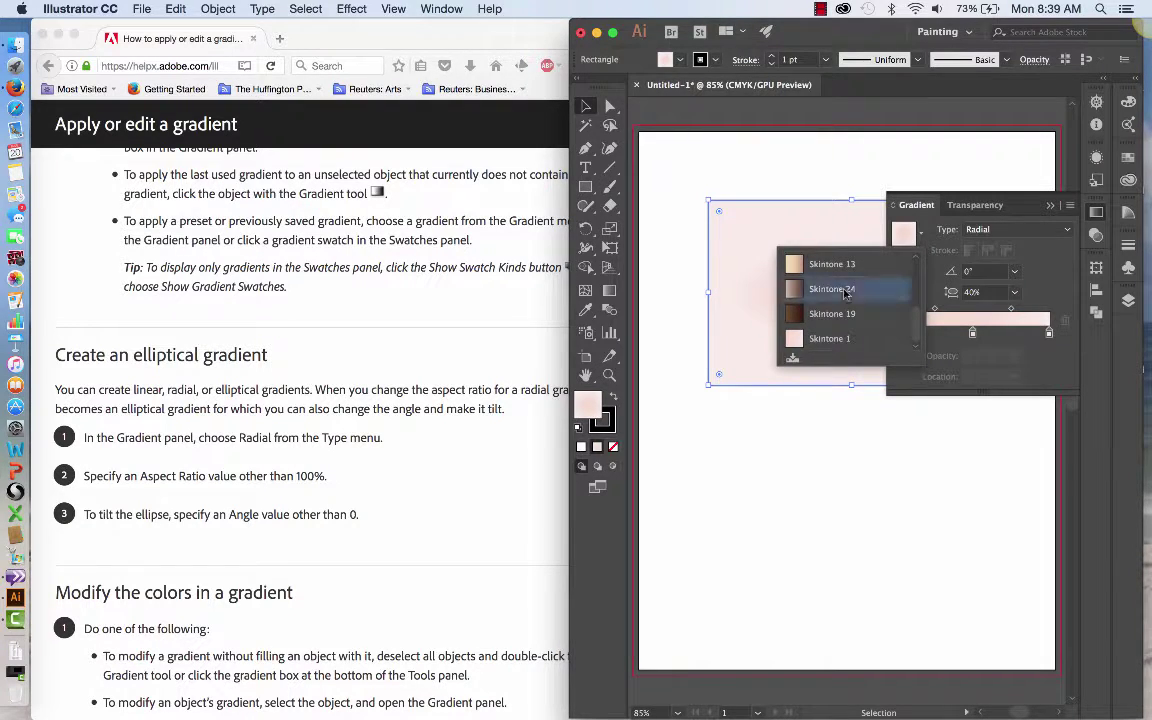
click(840, 290)
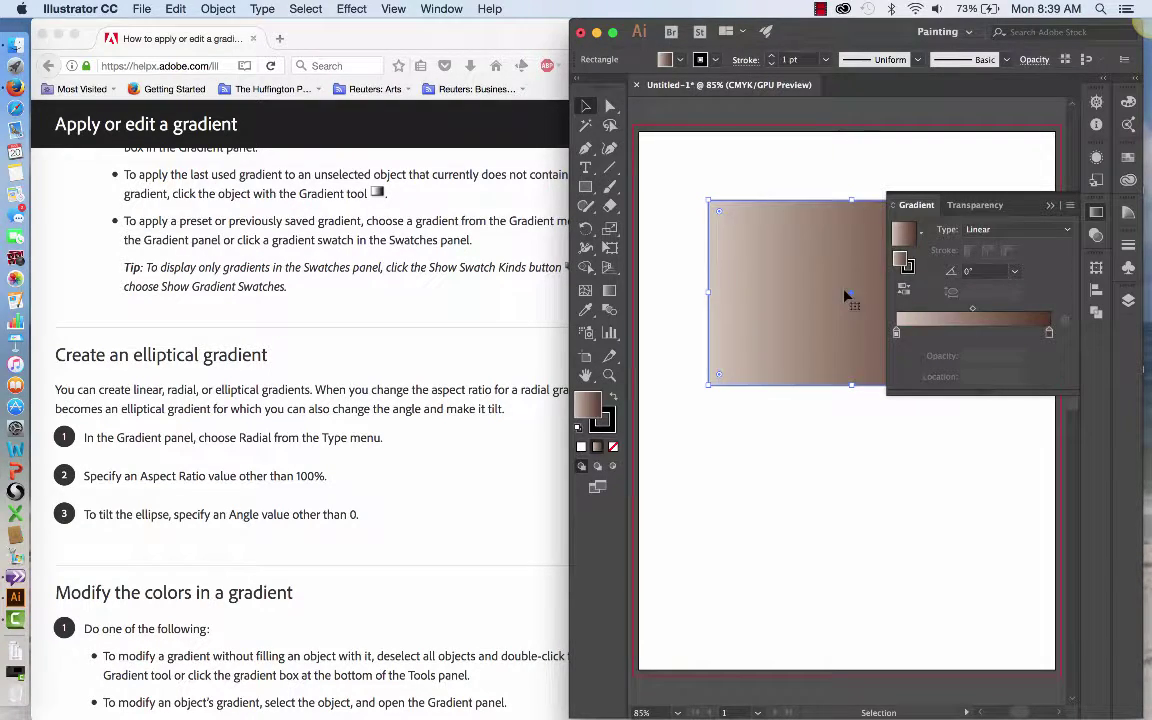
click(1014, 271)
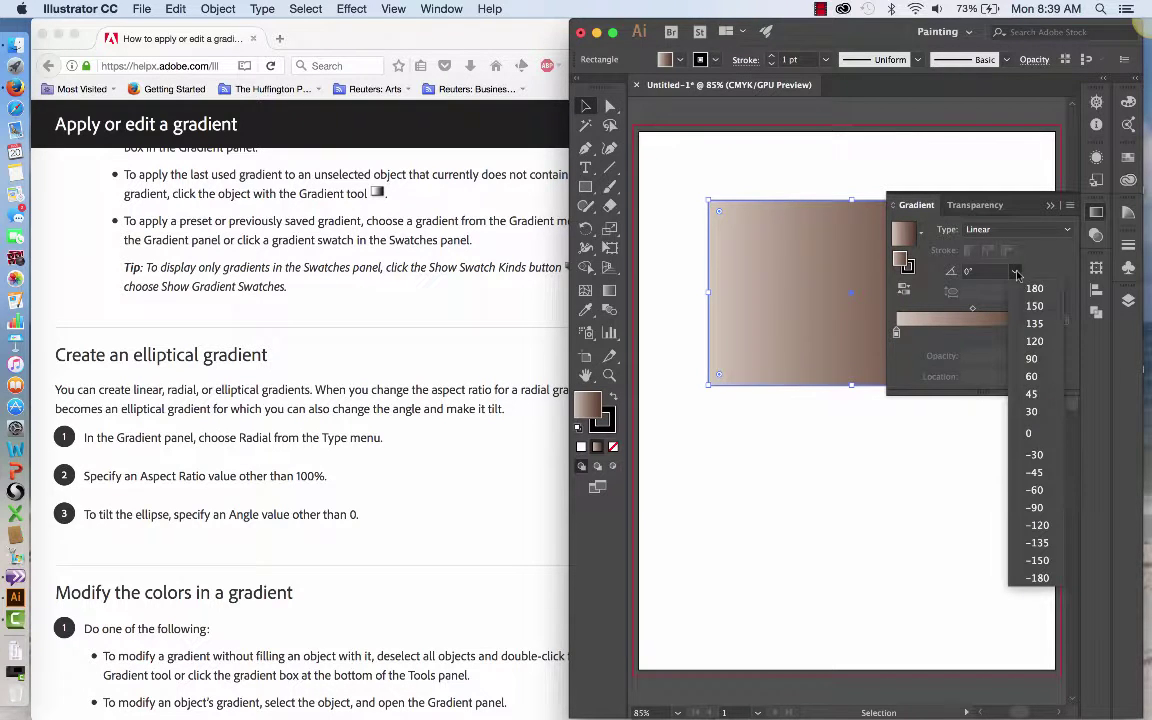
click(1035, 341)
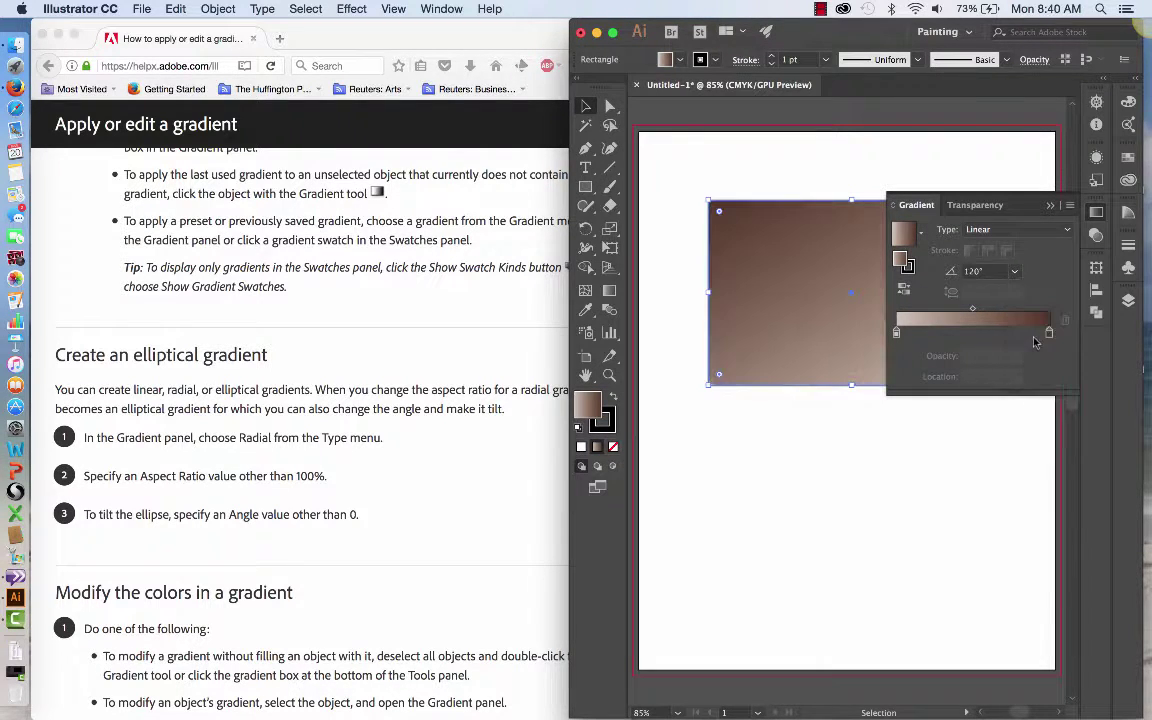
Change the rectangle's brown gradient to Radial and set its aspect ratio to 50%.
click(1012, 232)
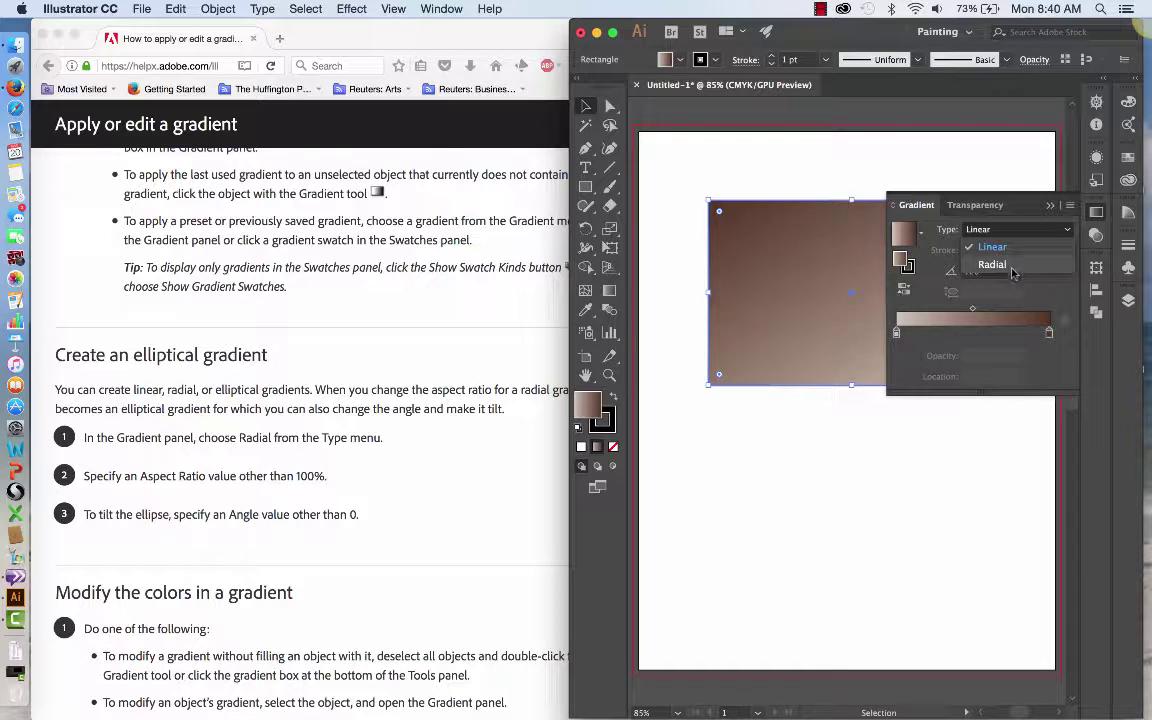
click(1009, 265)
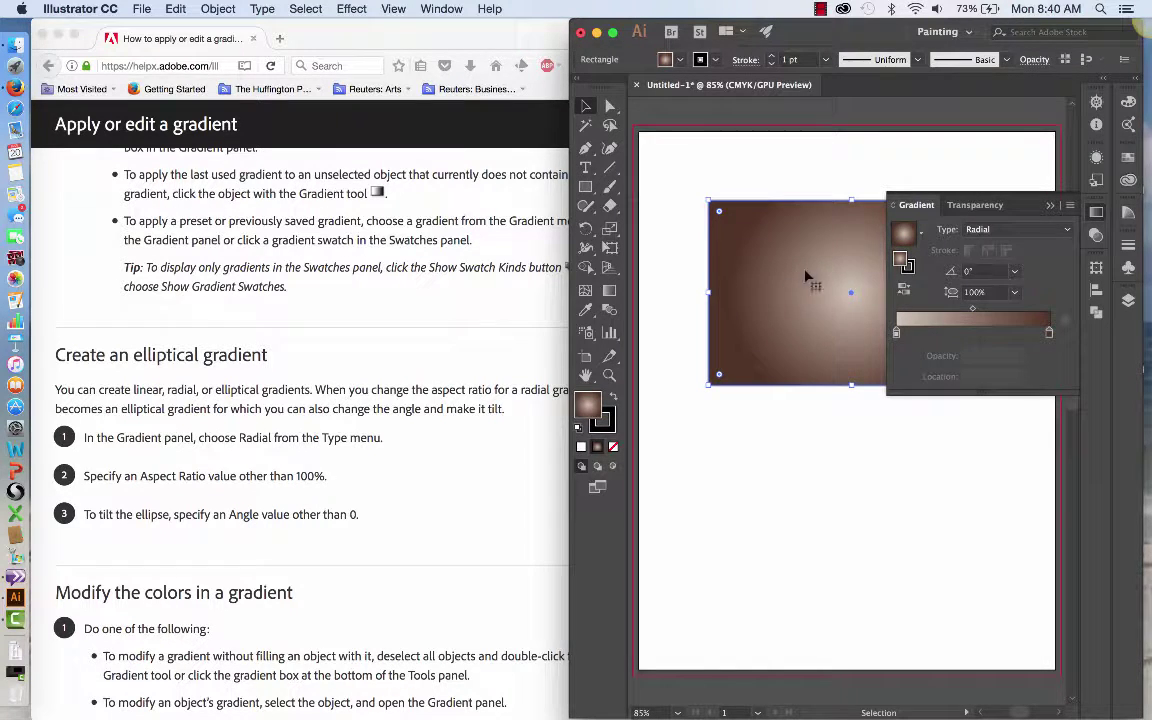
click(992, 294)
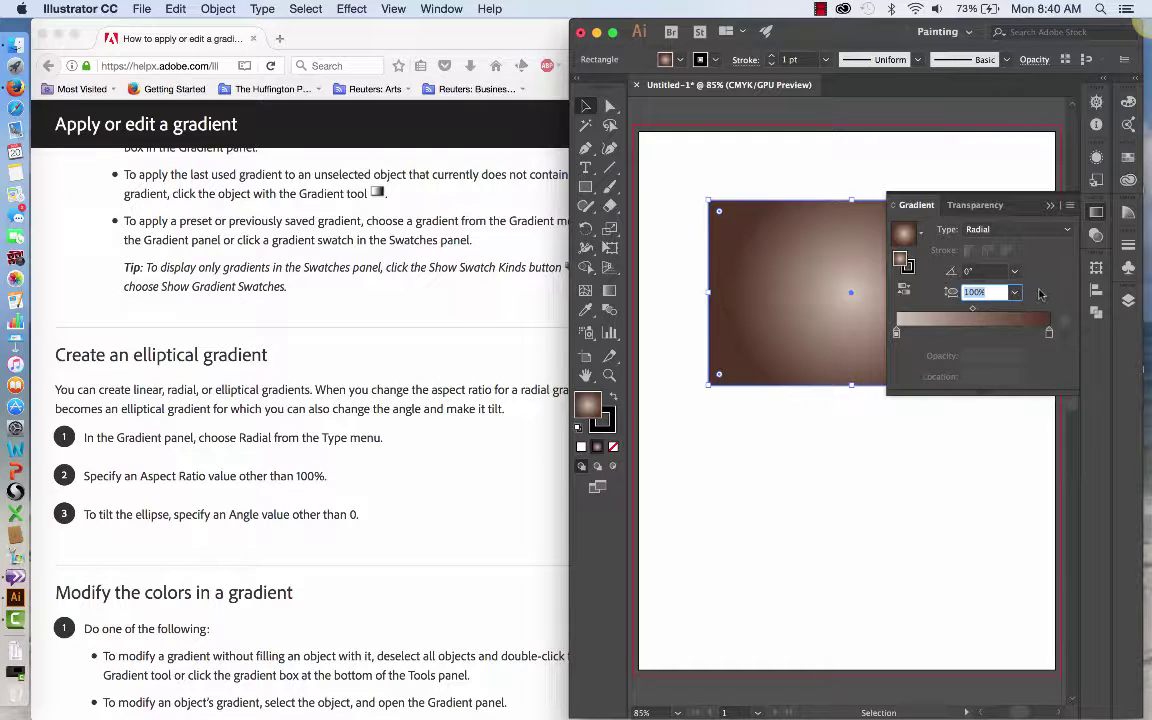
click(1014, 292)
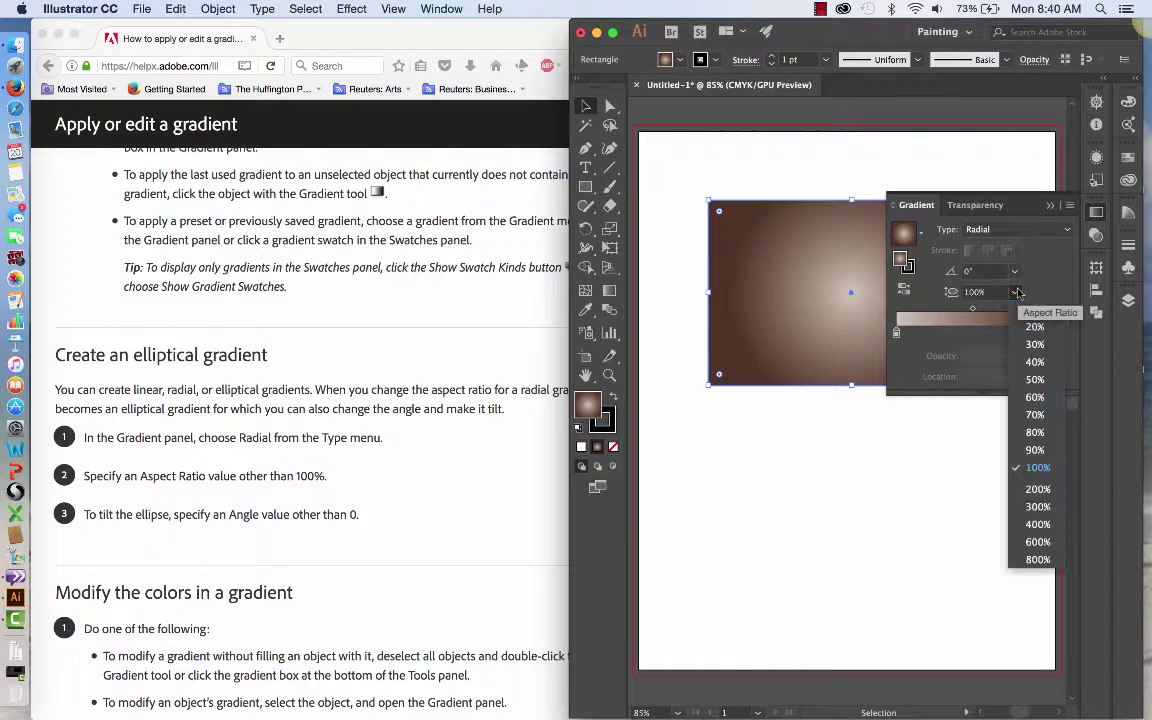
click(1035, 380)
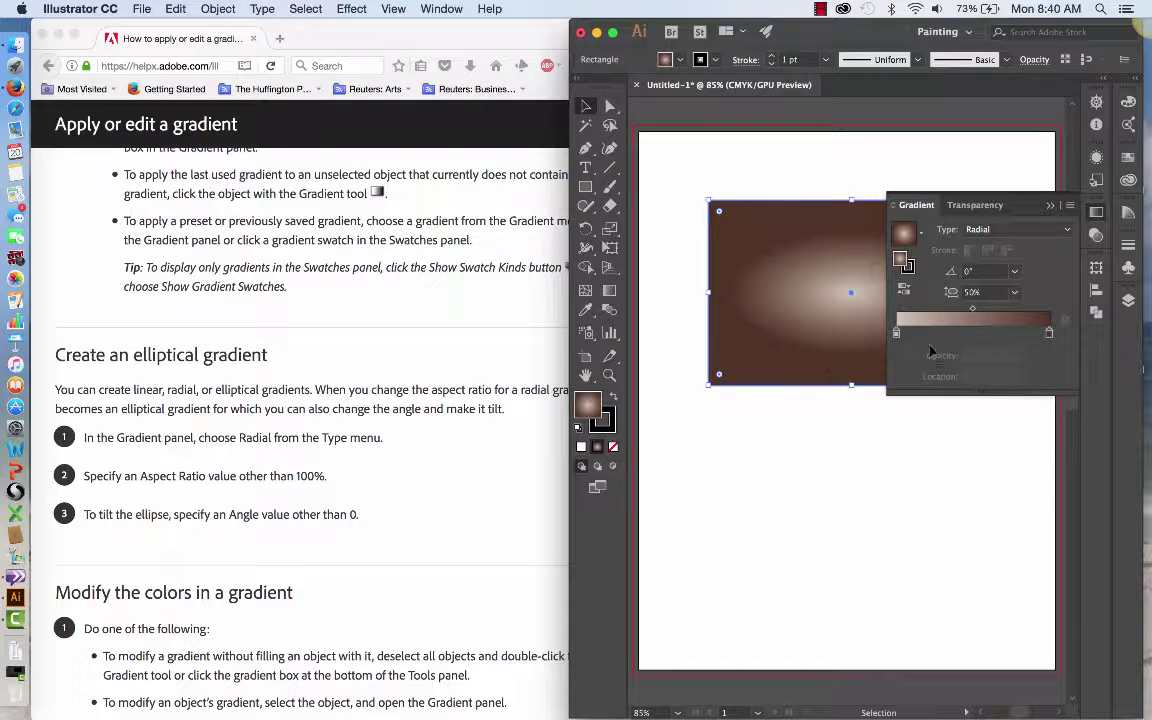
Tilt the elliptical gradient to an angle of -120° and collapse the Gradient panel.
click(1015, 271)
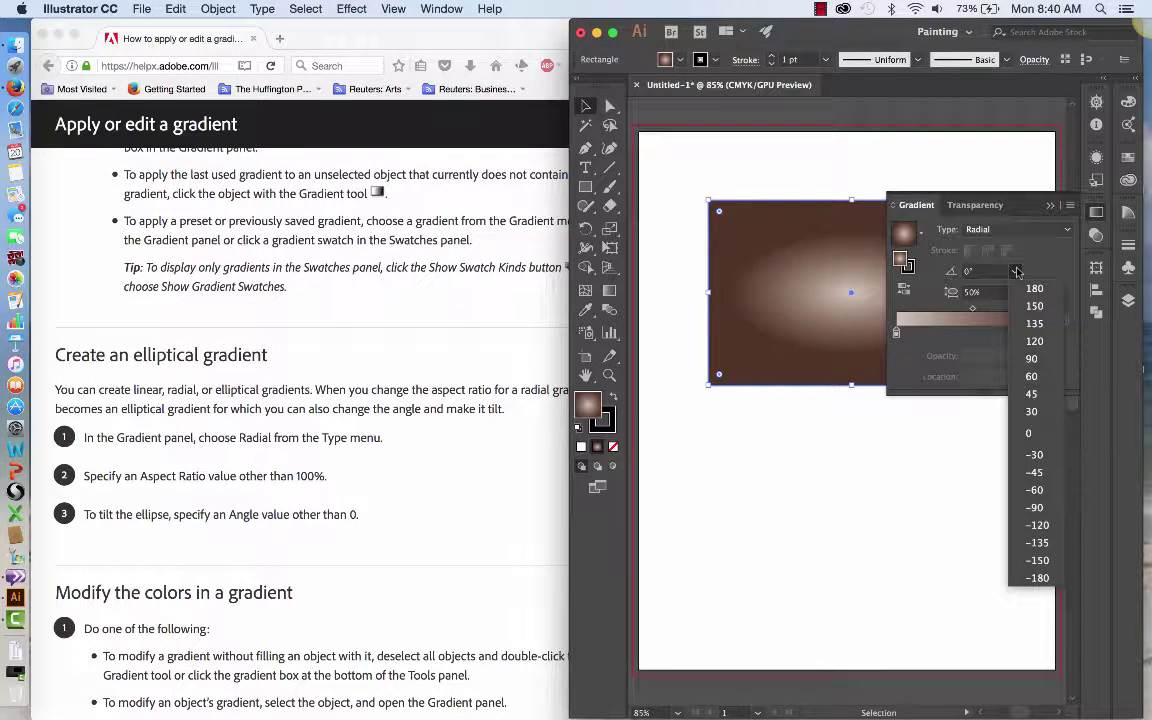
click(1040, 527)
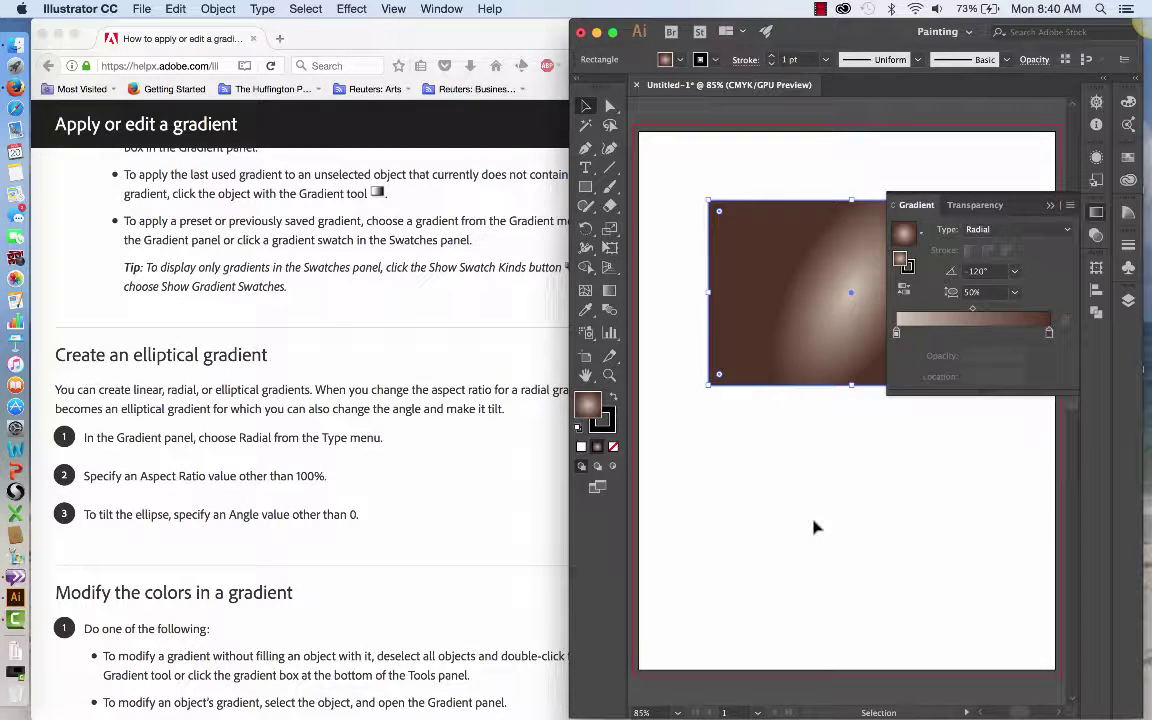
click(1051, 206)
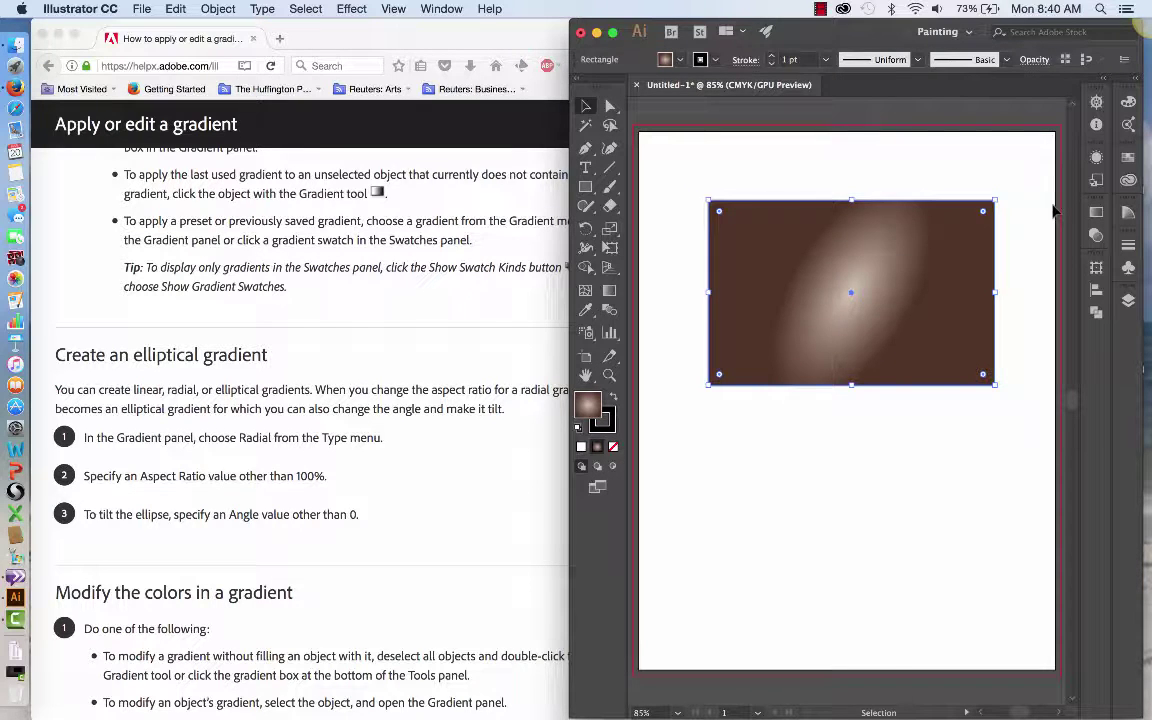